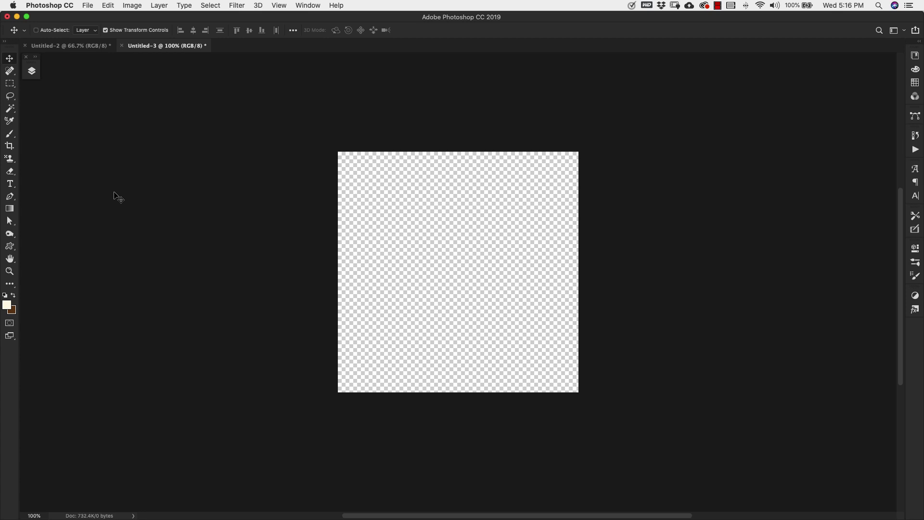
With the Layers panel showing, set the background colour to 633913 and the foreground colour to fff8e5.
{"action": "left_click", "coordinate": [31, 71]}
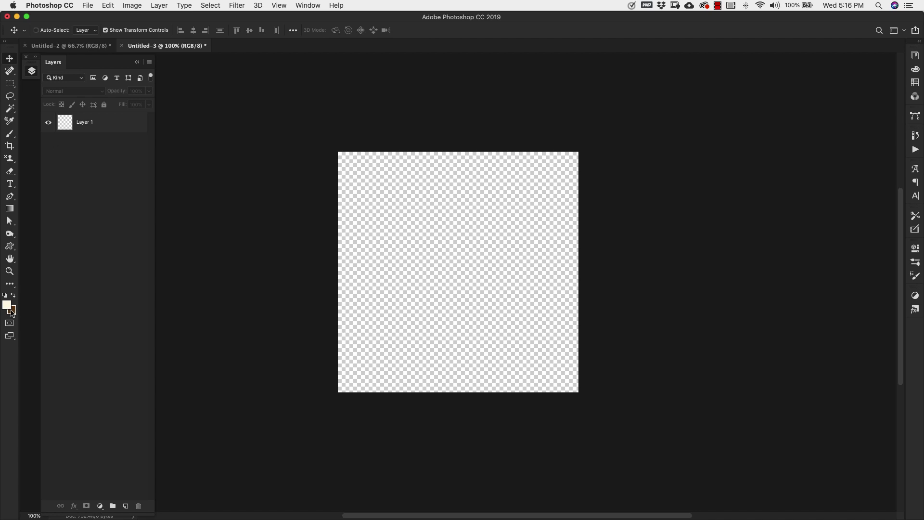
{"action": "left_click", "coordinate": [13, 313]}
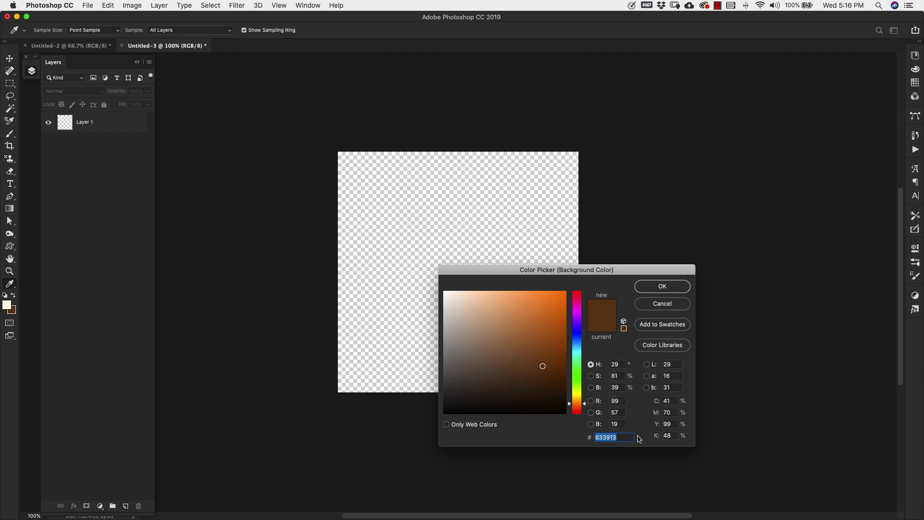
{"action": "key", "text": "Return"}
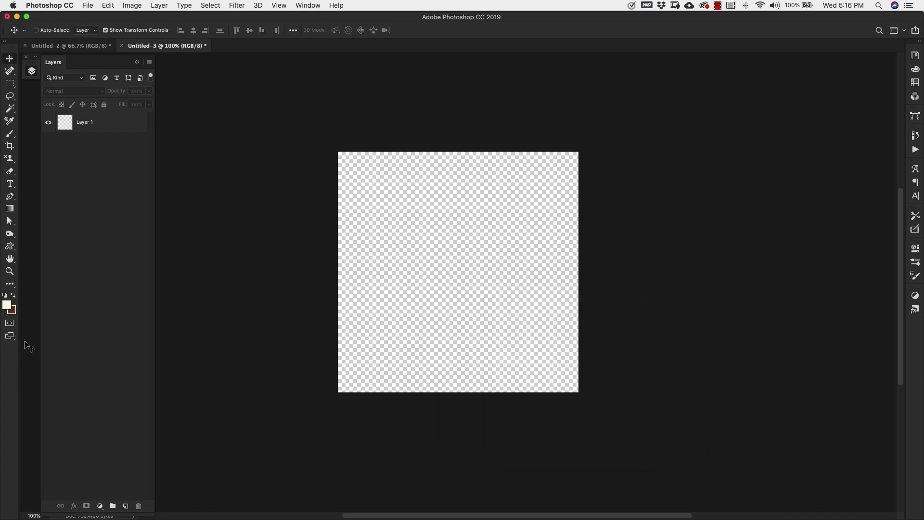
{"action": "left_click", "coordinate": [8, 303]}
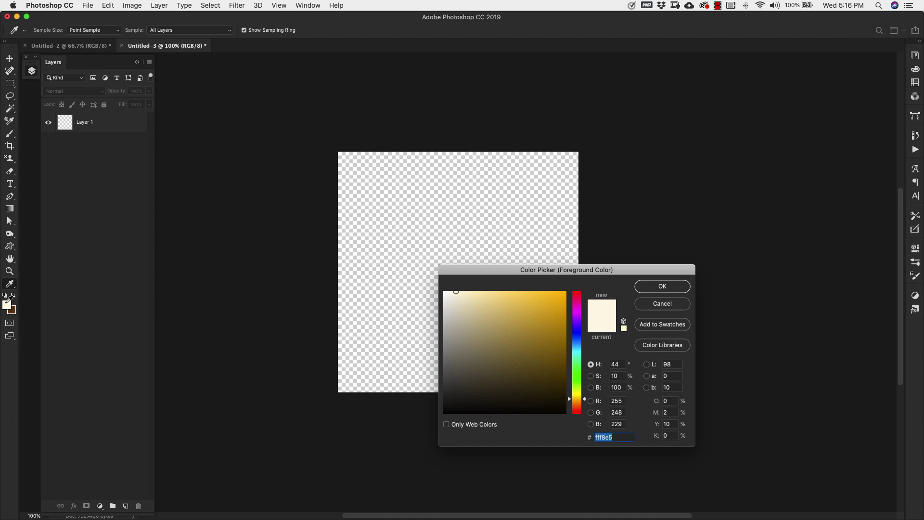
{"action": "left_click", "coordinate": [654, 291]}
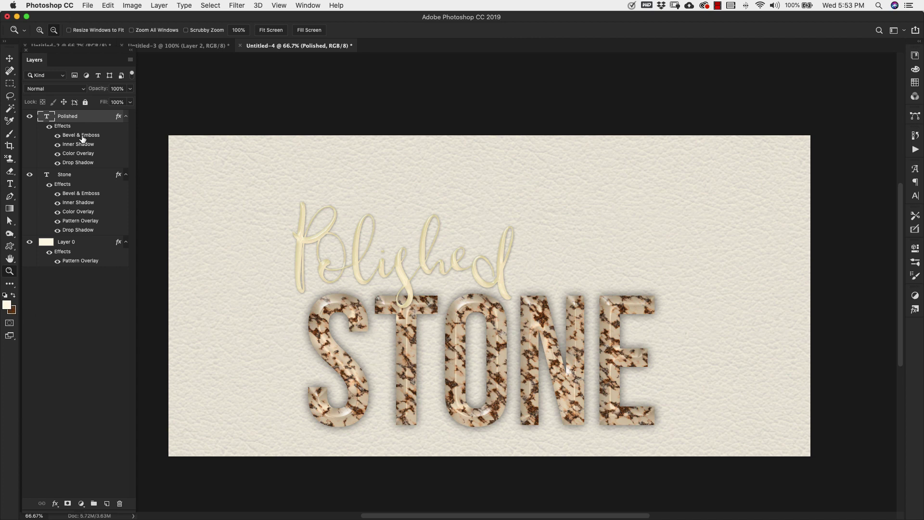
Open the Stone layer's Pattern Overlay and preview the turquoise marble pattern on STONE.
{"action": "left_click", "coordinate": [82, 223]}
{"action": "double_click", "coordinate": [82, 223]}
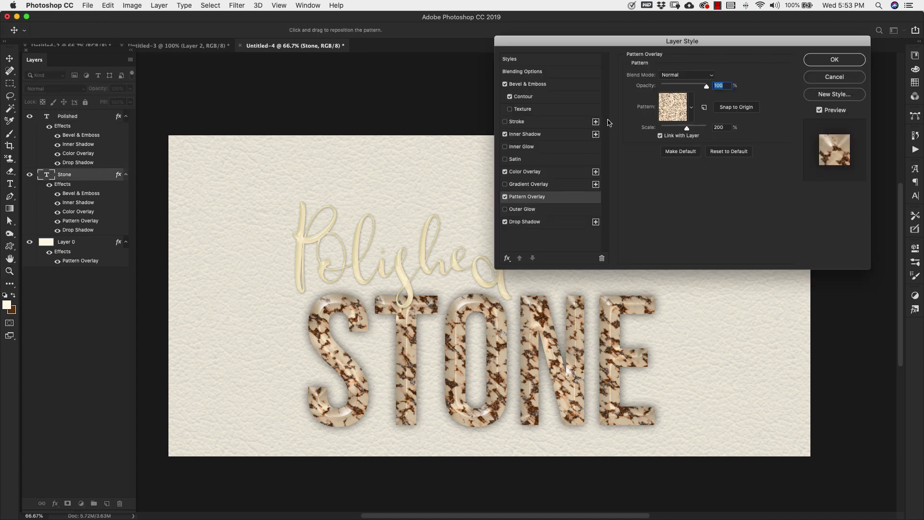
{"action": "left_click", "coordinate": [692, 120]}
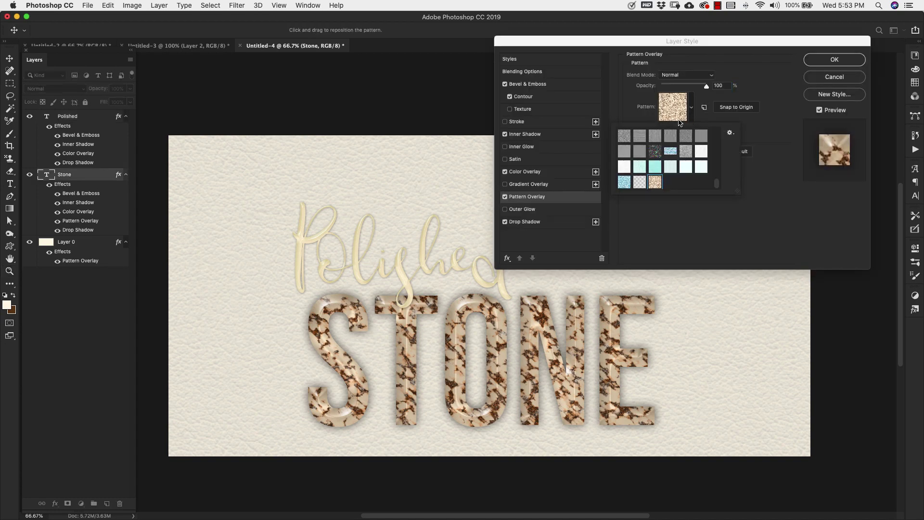
{"action": "left_click", "coordinate": [625, 182]}
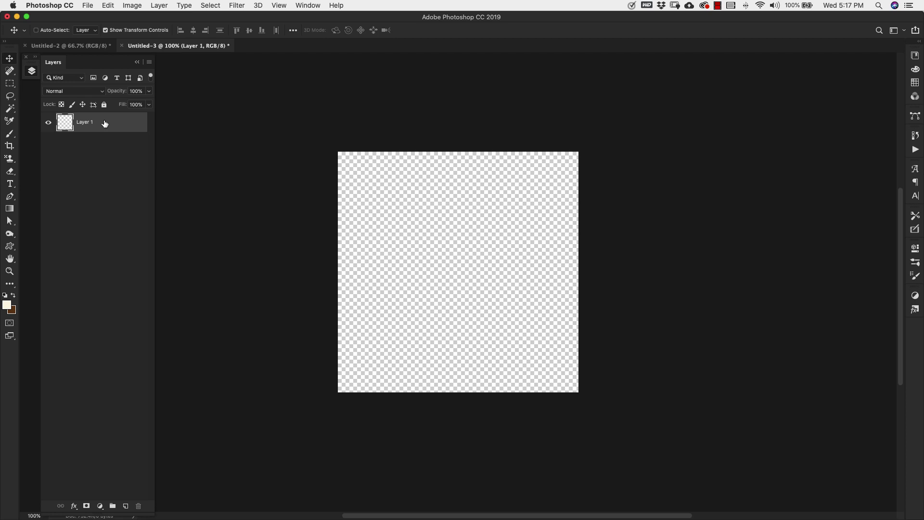
Fill Layer 1 with the dark brown background colour and convert it into a smart object.
{"action": "key", "text": "super+BackSpace"}
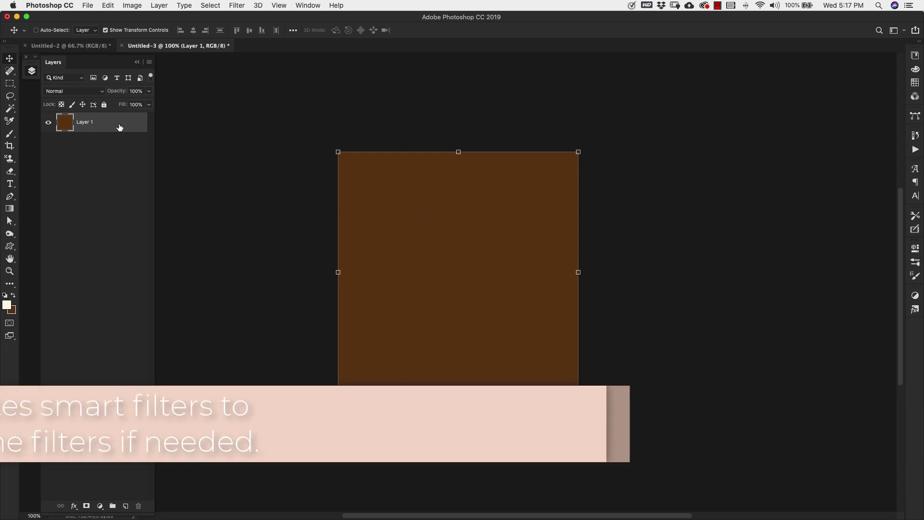
{"action": "right_click", "coordinate": [119, 127]}
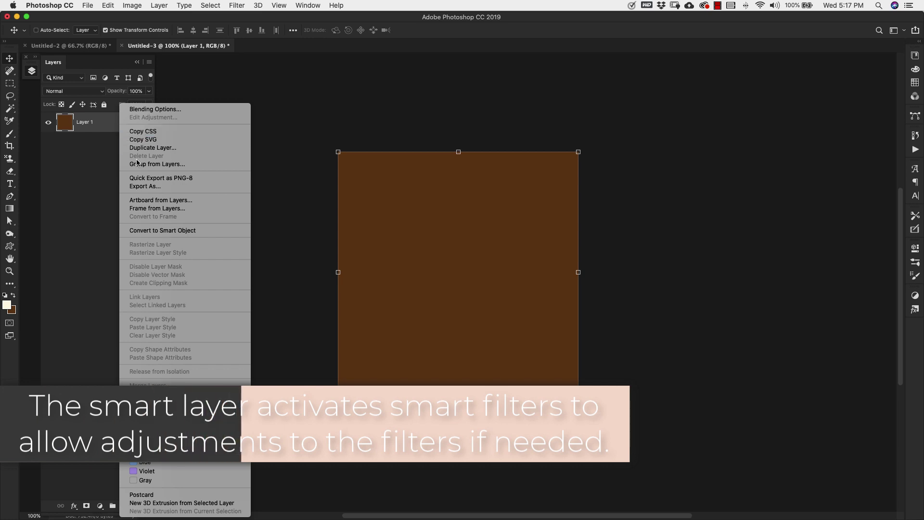
{"action": "left_click", "coordinate": [190, 235]}
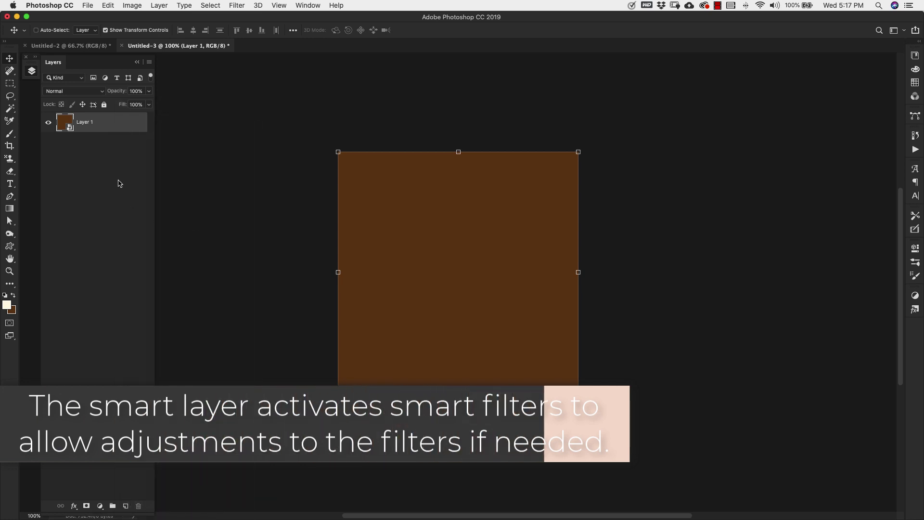
{"action": "left_click", "coordinate": [122, 165]}
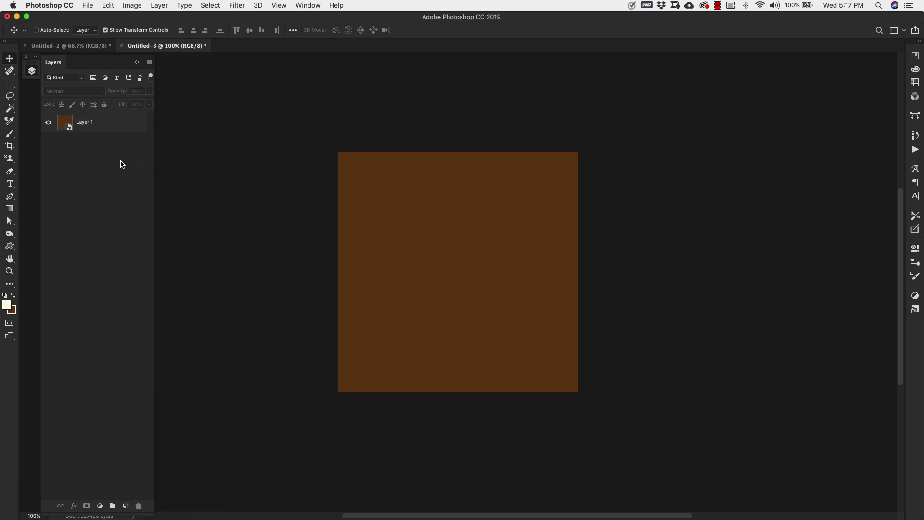
{"action": "left_click", "coordinate": [120, 125]}
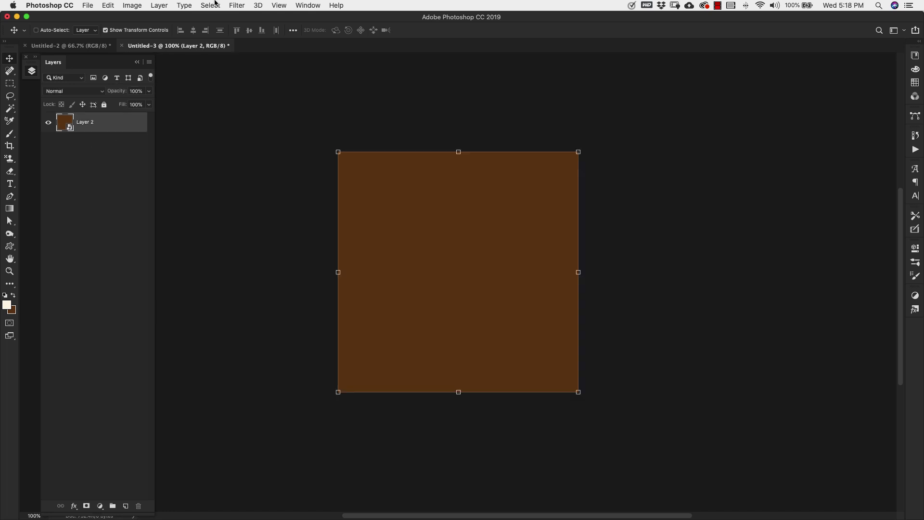
In Filter Gallery, apply Artistic > Sponge (brush size 2, definition 25, smoothness 2) twice.
{"action": "left_click", "coordinate": [241, 7]}
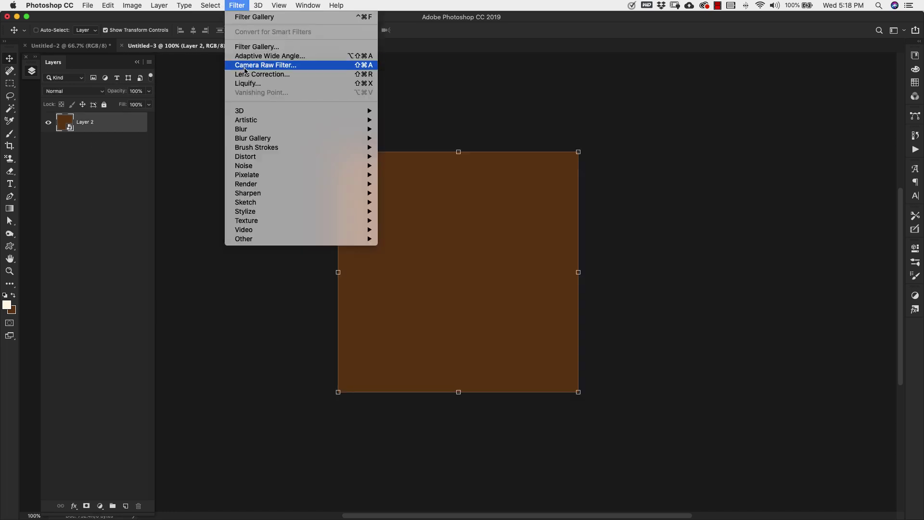
{"action": "left_click", "coordinate": [250, 52]}
{"action": "left_click", "coordinate": [556, 31]}
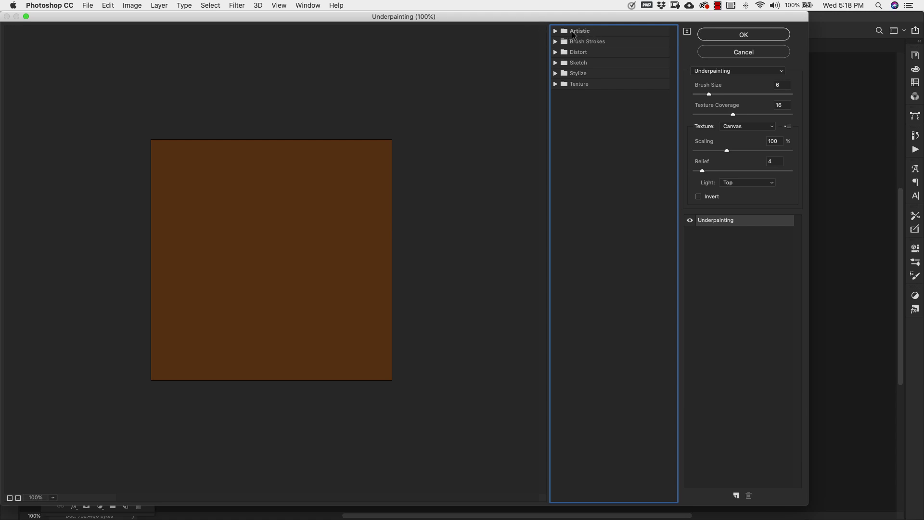
{"action": "left_click", "coordinate": [555, 31]}
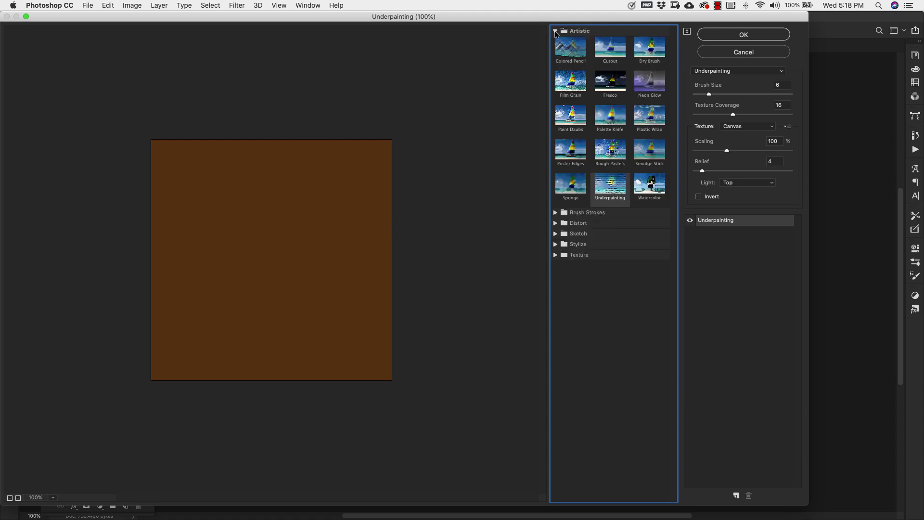
{"action": "left_click", "coordinate": [575, 191]}
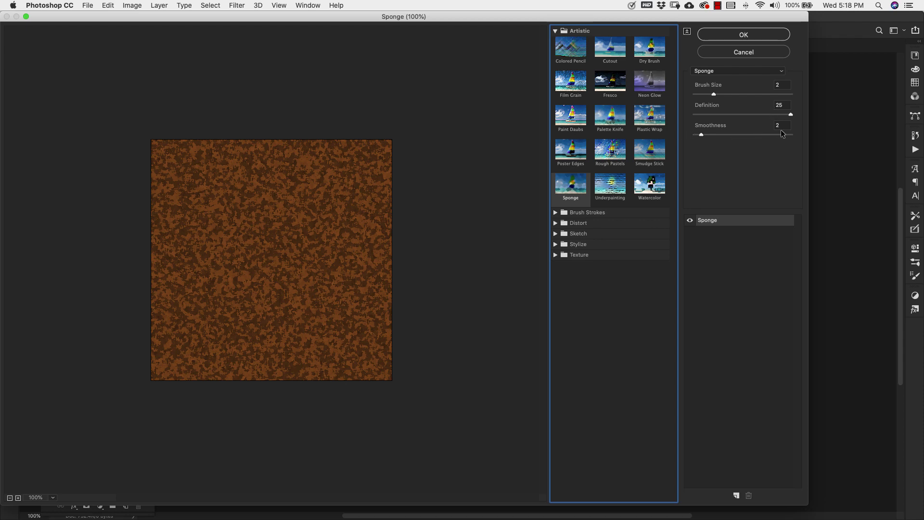
{"action": "left_click", "coordinate": [736, 496]}
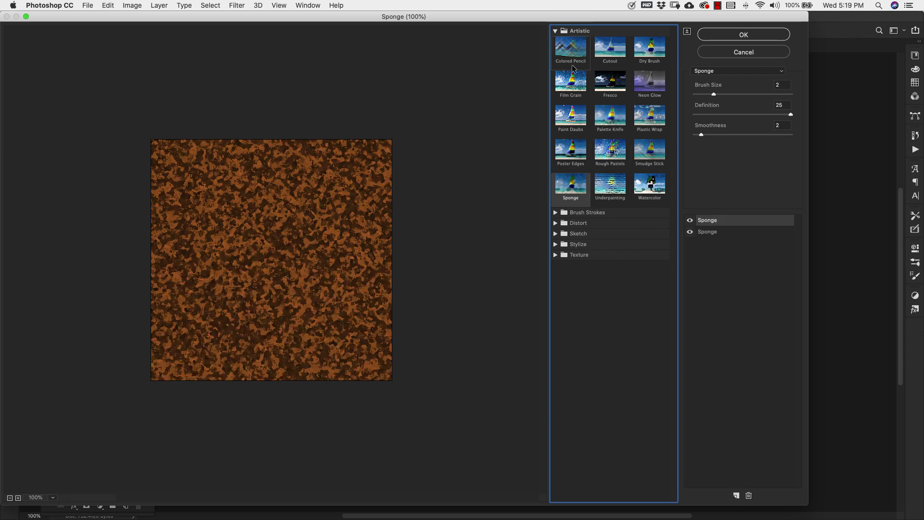
Change the top effect to Sketch > Chalk & Charcoal (charcoal 3, chalk 8, stroke pressure 2) and duplicate it.
{"action": "left_click", "coordinate": [557, 31]}
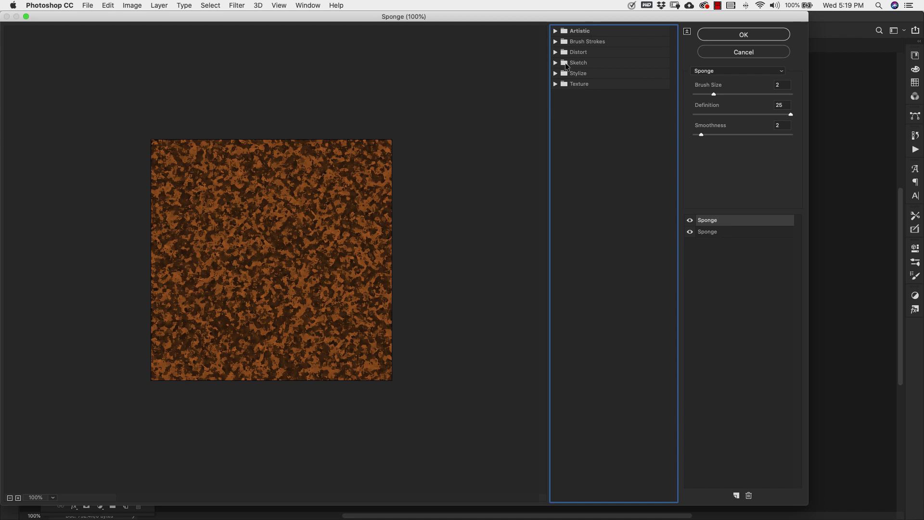
{"action": "left_click", "coordinate": [555, 63]}
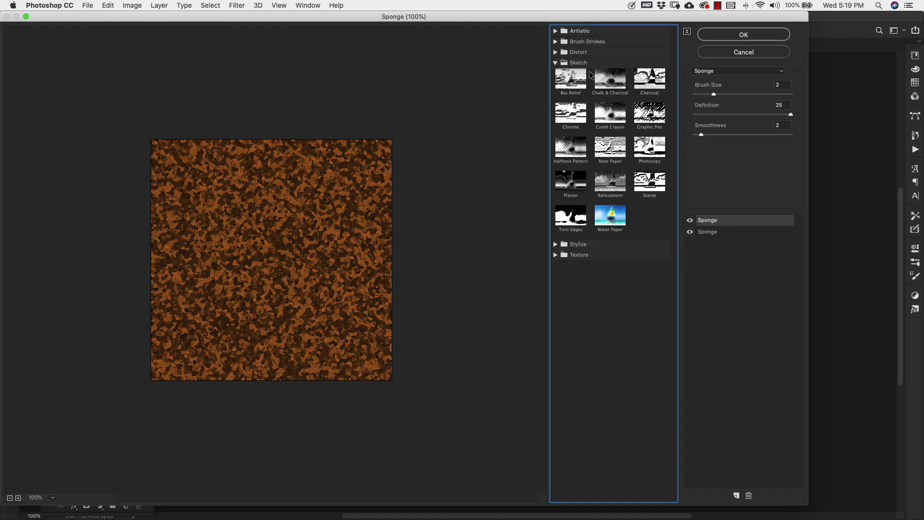
{"action": "left_click", "coordinate": [614, 83]}
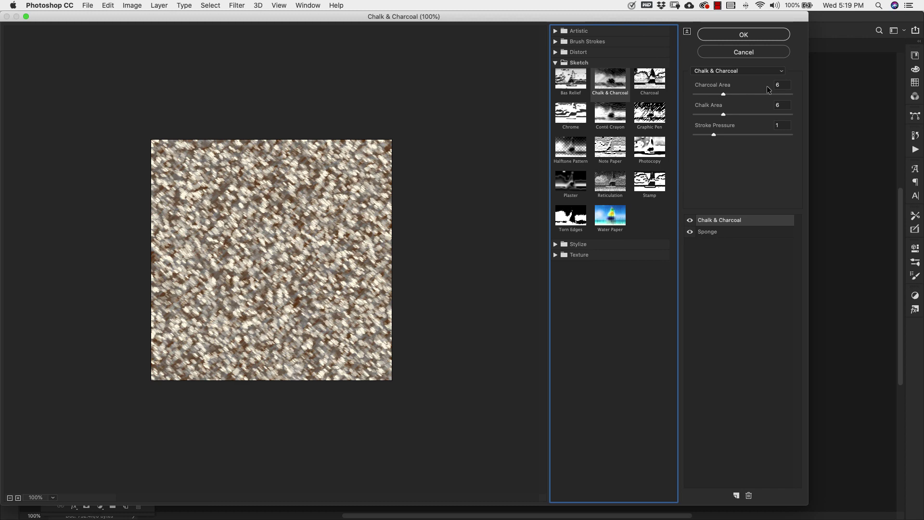
{"action": "left_click", "coordinate": [783, 84]}
{"action": "type", "text": "3"}
{"action": "left_click", "coordinate": [782, 105]}
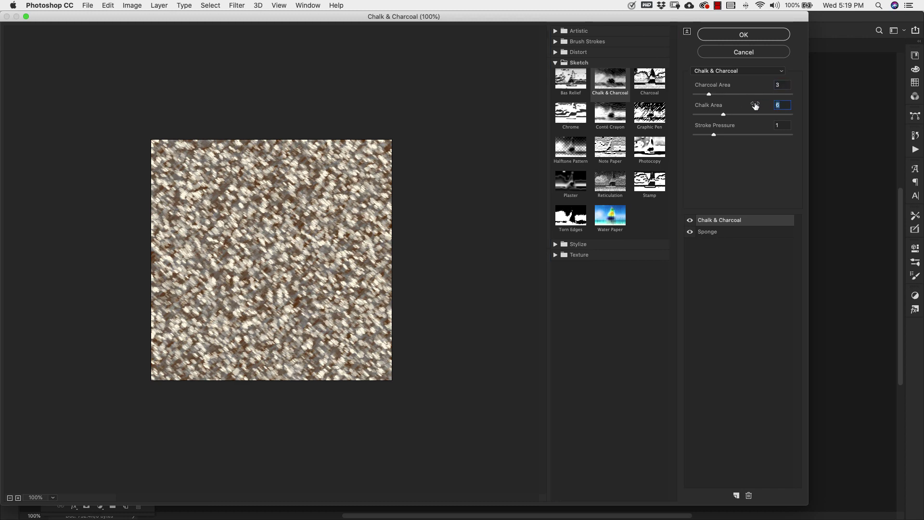
{"action": "type", "text": "8"}
{"action": "left_click", "coordinate": [782, 125]}
{"action": "type", "text": "2"}
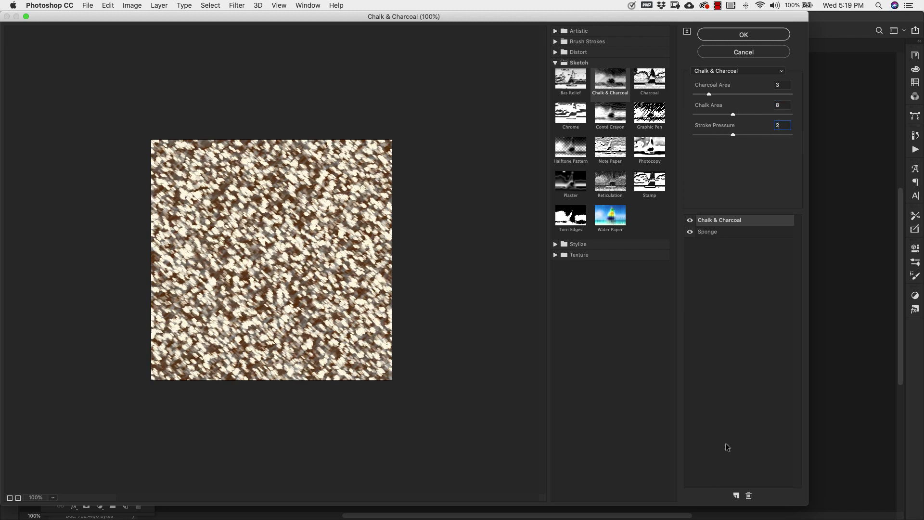
{"action": "left_click", "coordinate": [737, 496]}
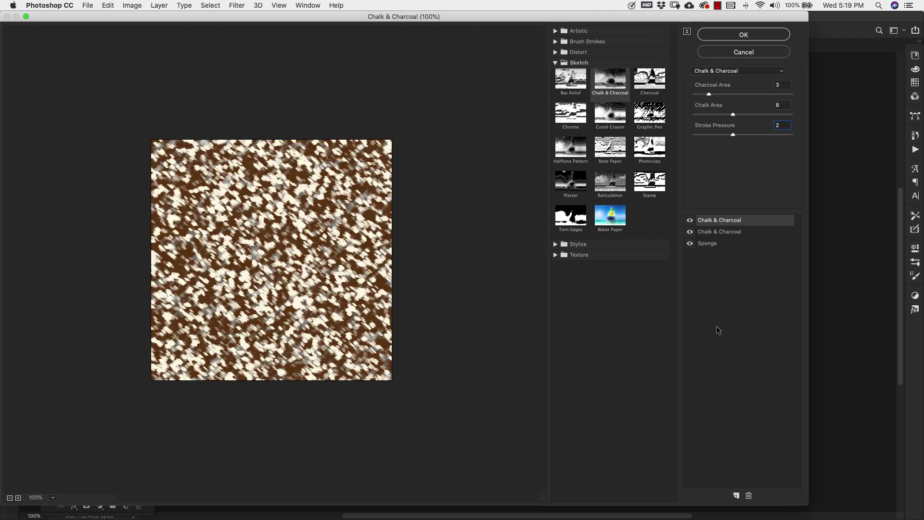
Switch the top effect to Artistic > Plastic Wrap with Highlight Strength 6, Detail 10, Smoothness 5.
{"action": "left_click", "coordinate": [621, 63]}
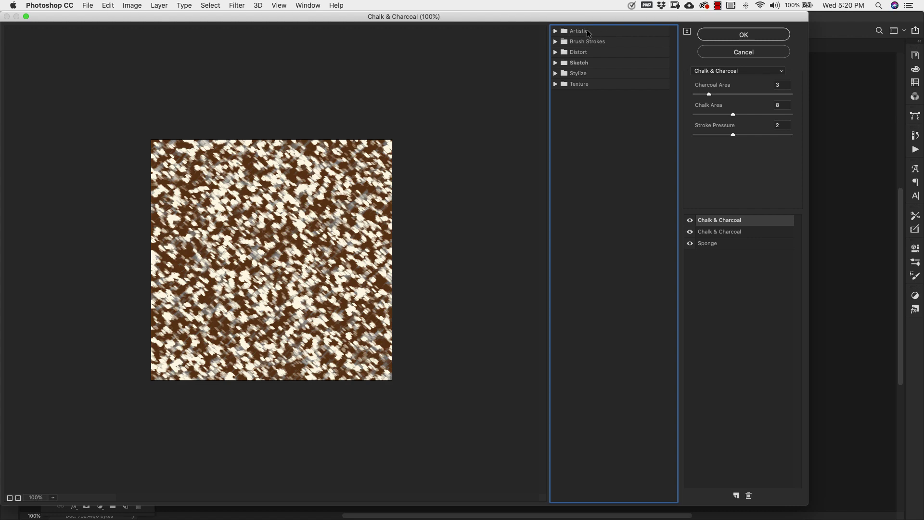
{"action": "left_click", "coordinate": [556, 31]}
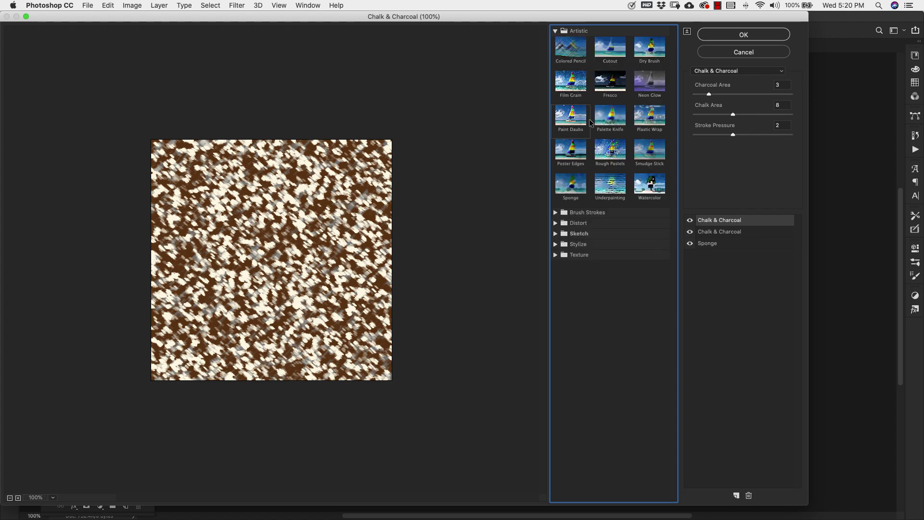
{"action": "left_click", "coordinate": [651, 118]}
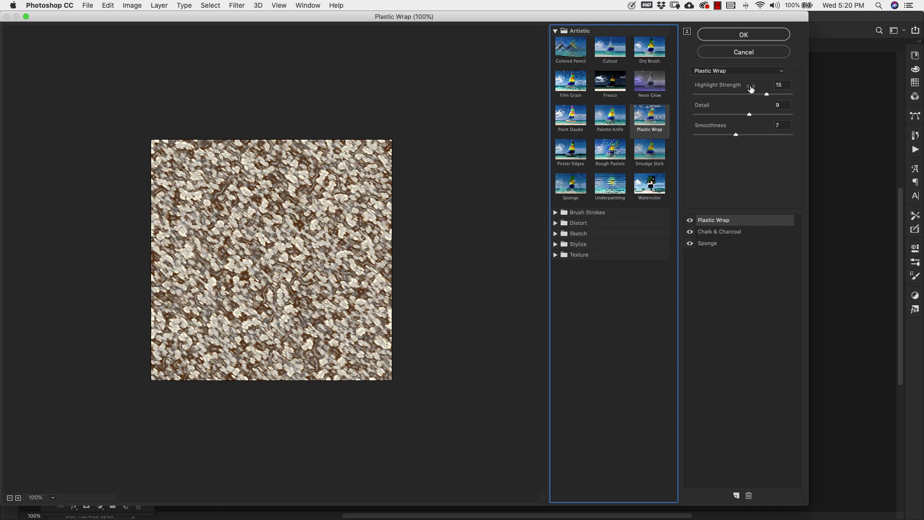
{"action": "double_click", "coordinate": [782, 83]}
{"action": "type", "text": "6"}
{"action": "key", "text": "Tab"}
{"action": "type", "text": "10"}
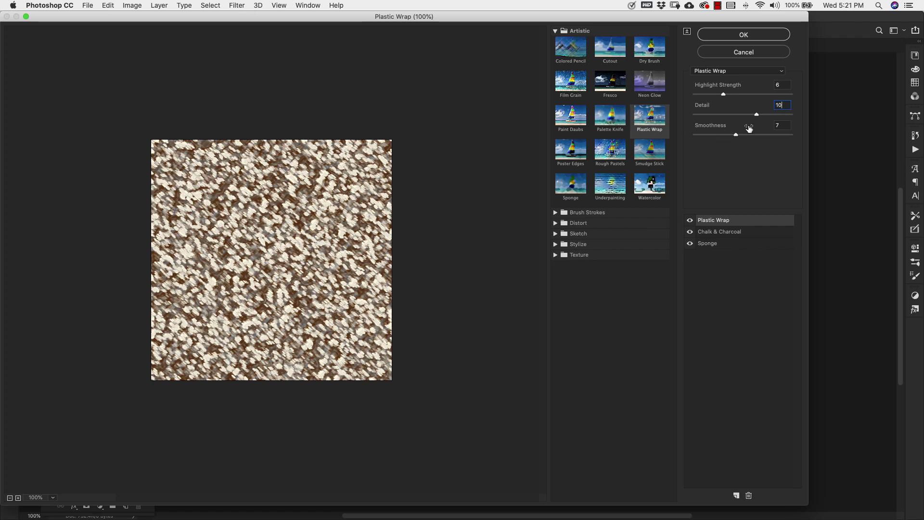
{"action": "double_click", "coordinate": [779, 125]}
{"action": "type", "text": "5"}
{"action": "key", "text": "Tab"}
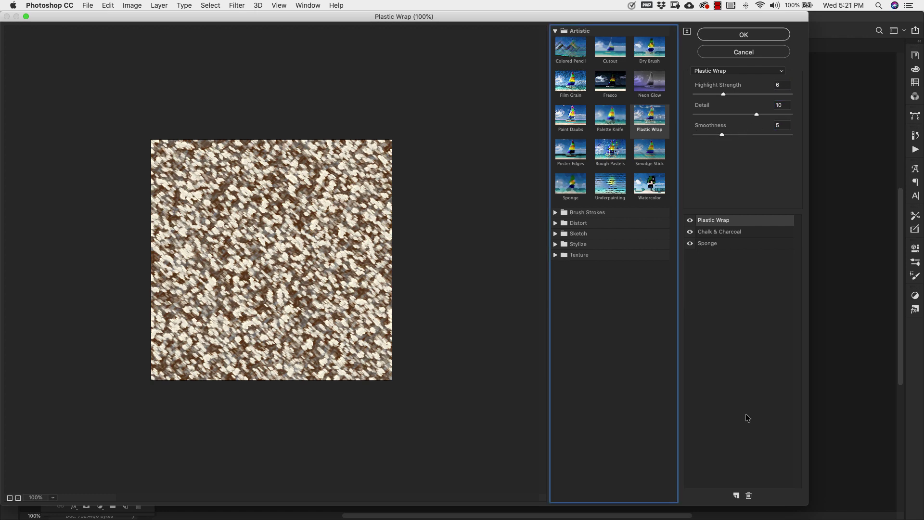
Add a Film Grain effect with Grain 14 and Highlight Area 16, then commit the Filter Gallery.
{"action": "left_click", "coordinate": [736, 496]}
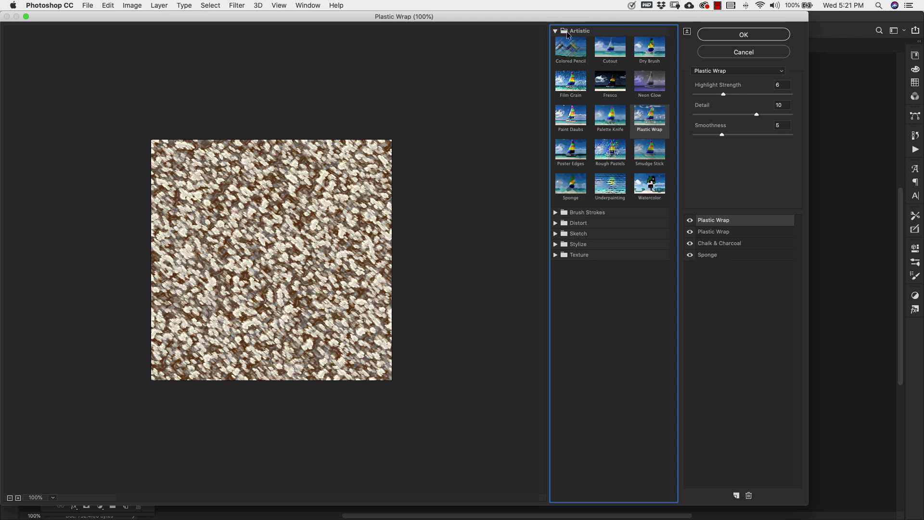
{"action": "left_click", "coordinate": [573, 86]}
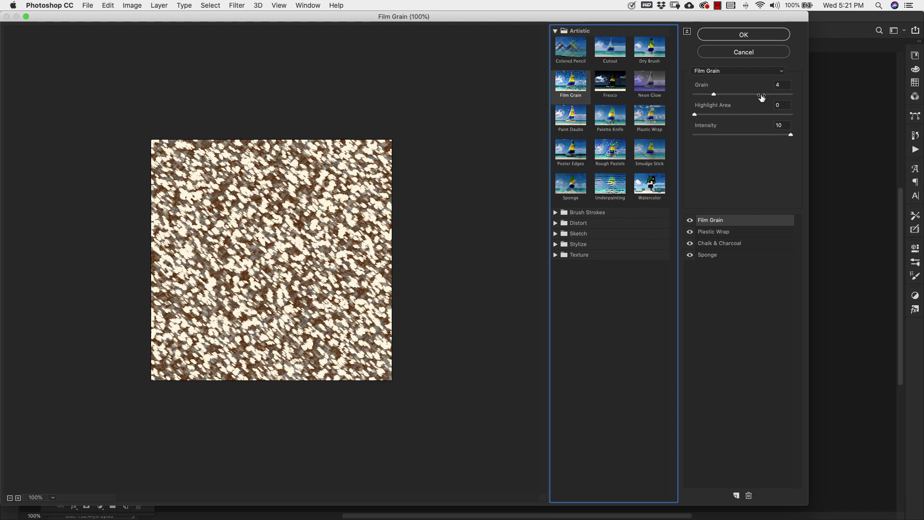
{"action": "left_click", "coordinate": [780, 84]}
{"action": "type", "text": "14"}
{"action": "key", "text": "Tab"}
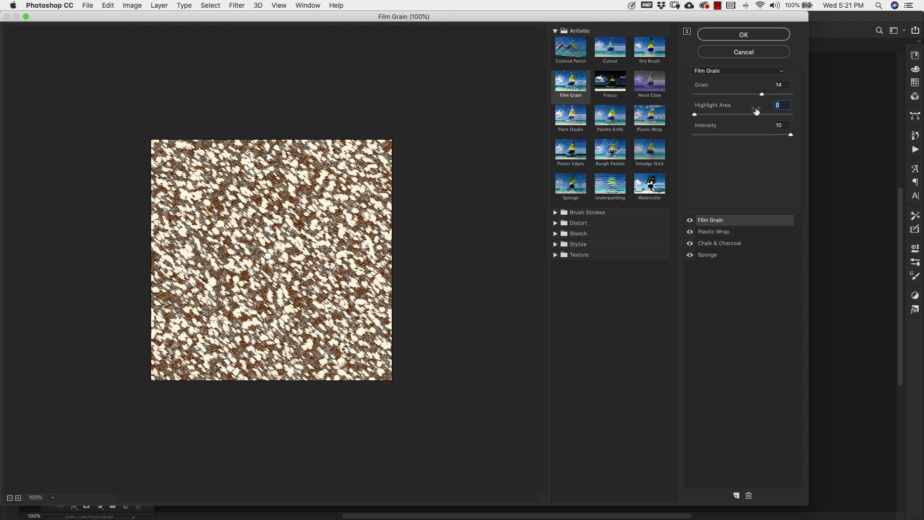
{"action": "type", "text": "16"}
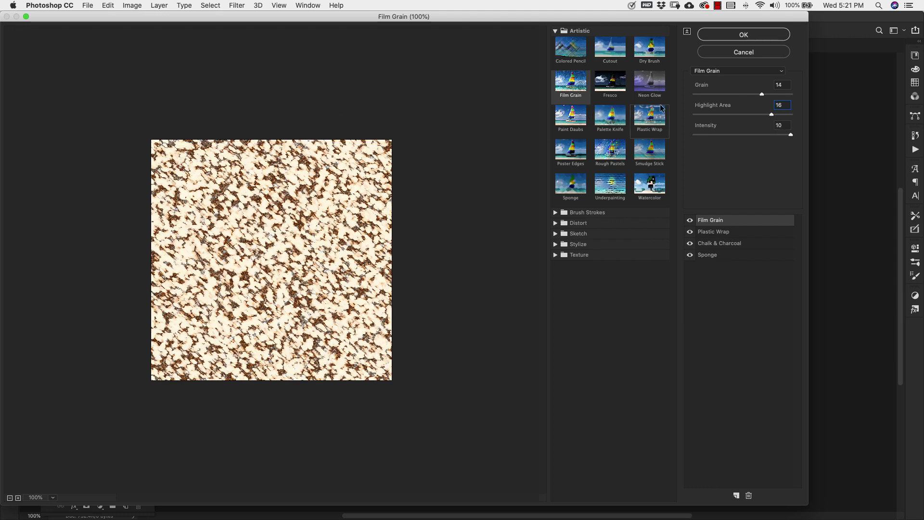
{"action": "left_click", "coordinate": [757, 37]}
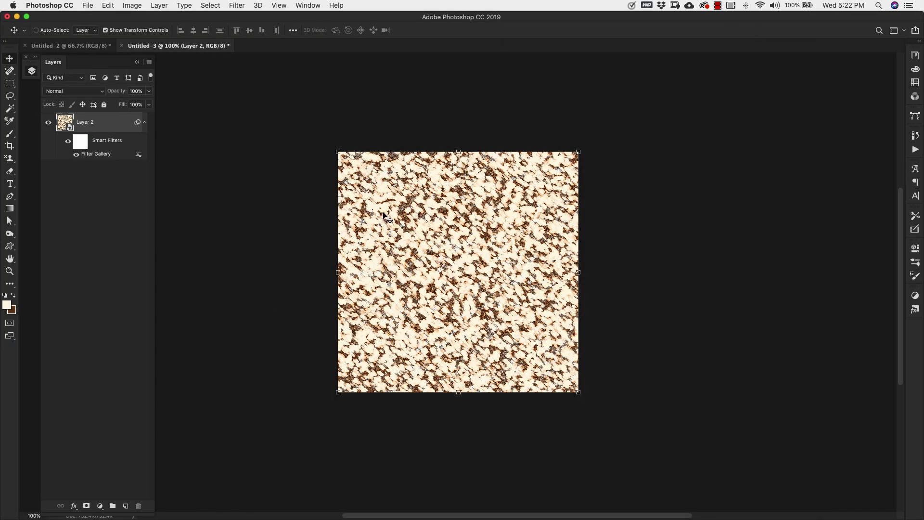
Apply Filter > Other > Offset of +250 px right and +250 px down with Wrap Around.
{"action": "left_click", "coordinate": [239, 6]}
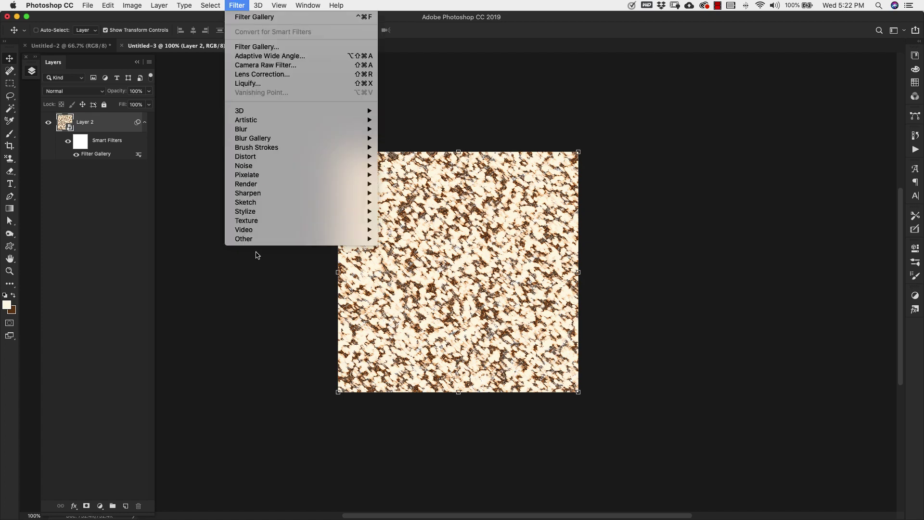
{"action": "mouse_move", "coordinate": [258, 240]}
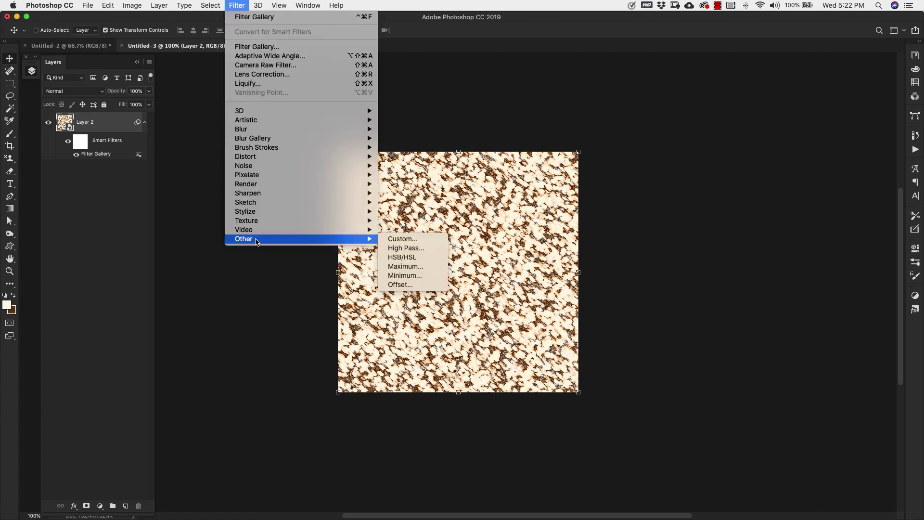
{"action": "left_click", "coordinate": [396, 284]}
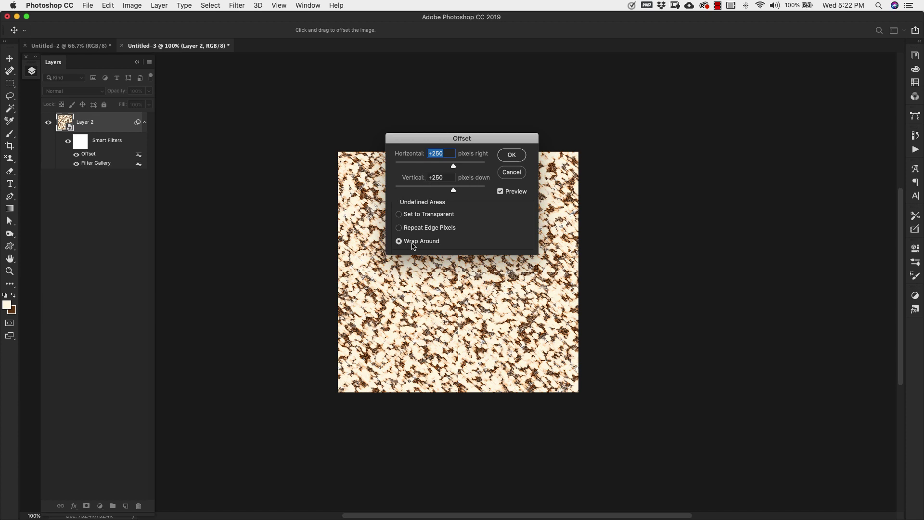
{"action": "left_click", "coordinate": [512, 155]}
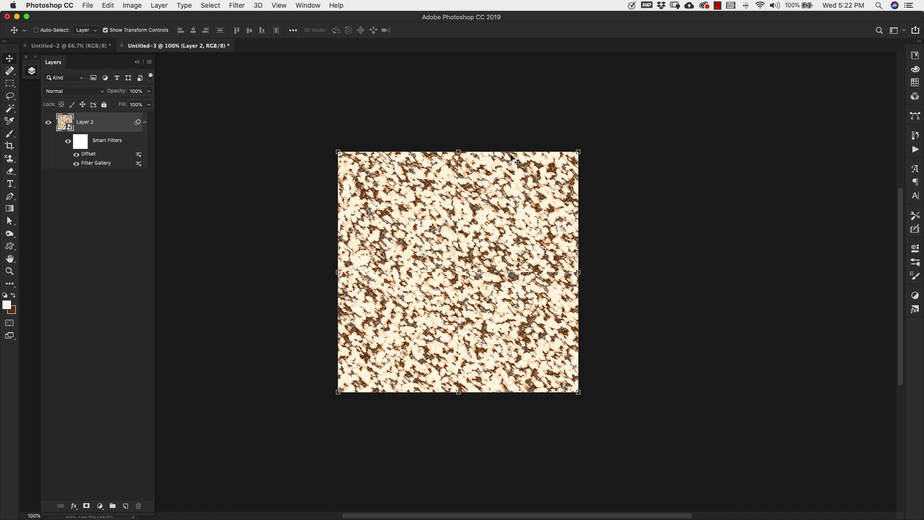
Rasterize Layer 2 and heal the vertical and horizontal seams with the Spot Healing Brush.
{"action": "right_click", "coordinate": [101, 128]}
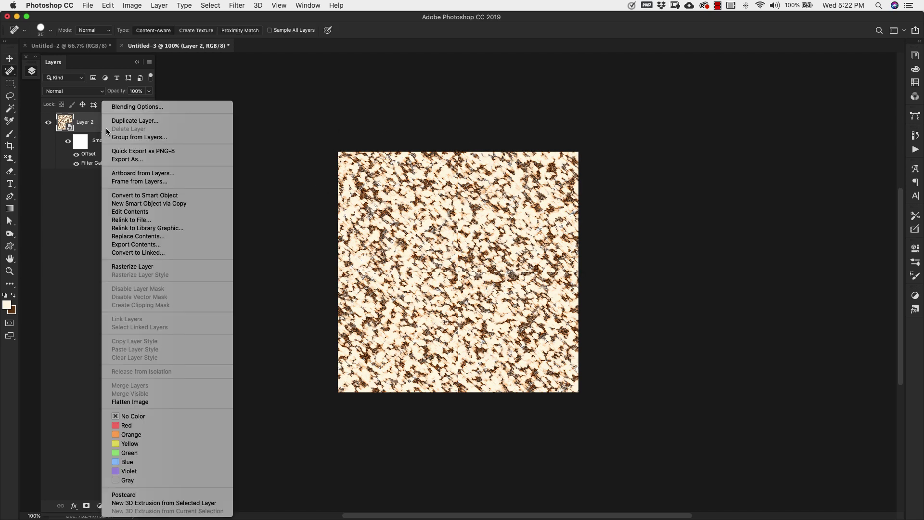
{"action": "left_click", "coordinate": [128, 266]}
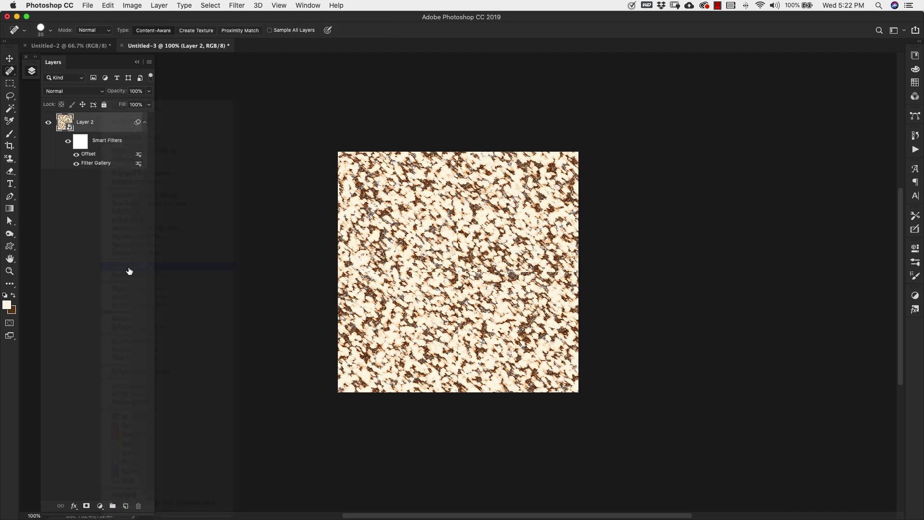
{"action": "right_click", "coordinate": [10, 71]}
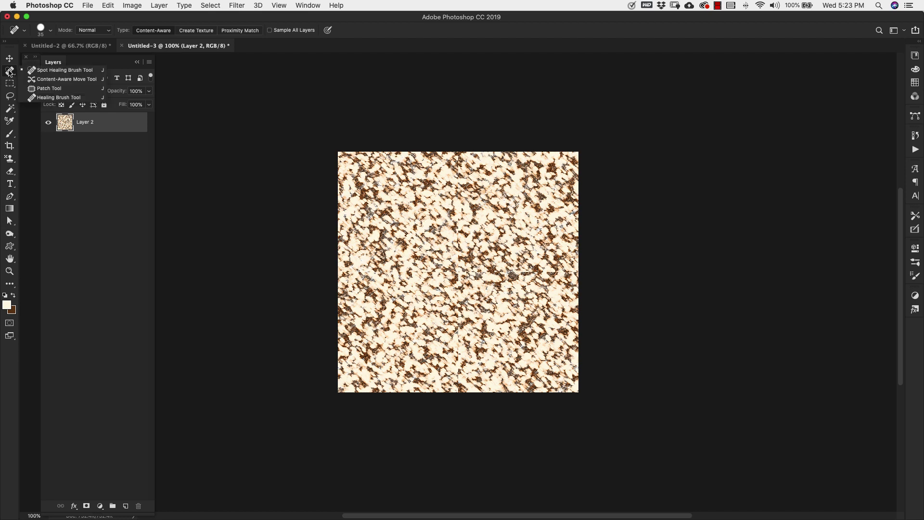
{"action": "left_click", "coordinate": [54, 71]}
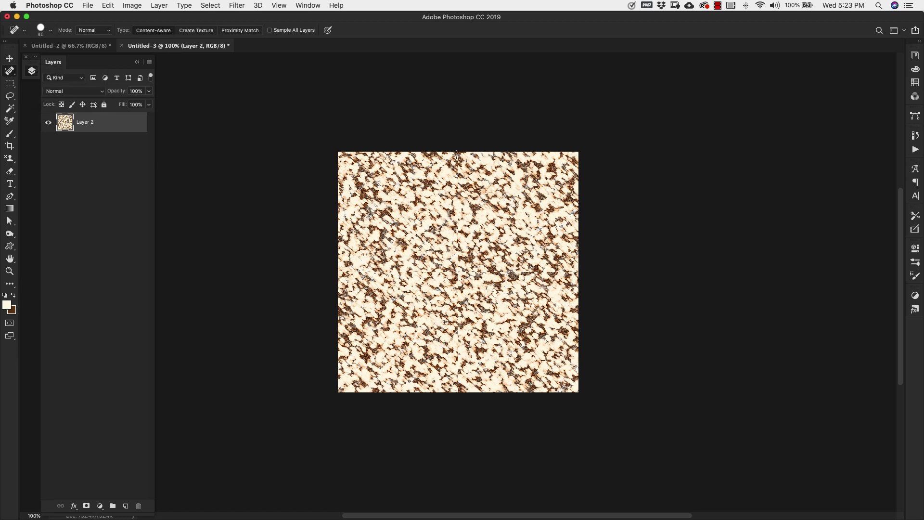
{"action": "left_click_drag", "start_coordinate": [457, 155], "coordinate": [462, 385]}
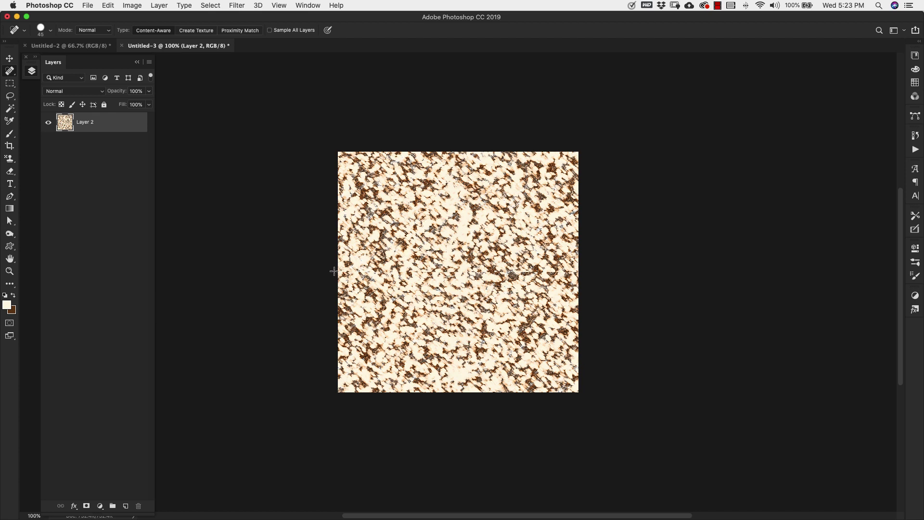
{"action": "left_click_drag", "start_coordinate": [334, 271], "coordinate": [581, 275]}
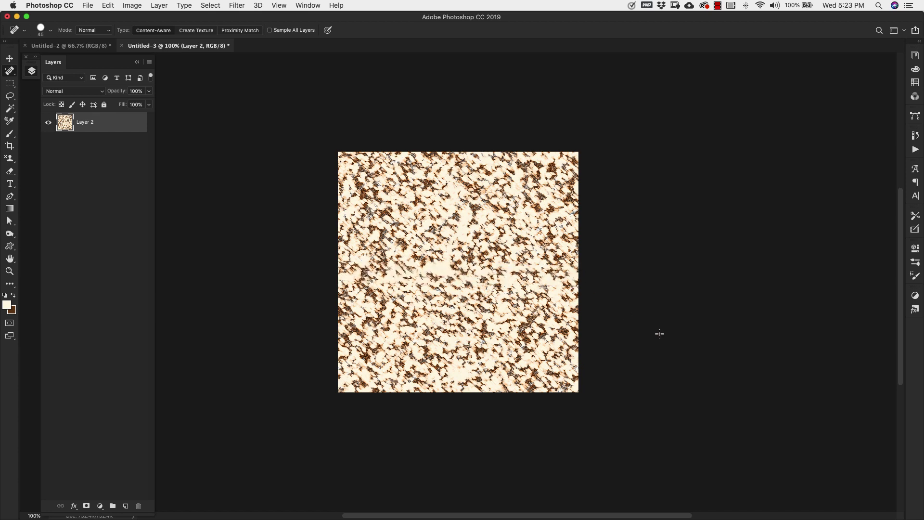
Touch up the leftover seam spots, then define the texture as a new pattern.
{"action": "left_click", "coordinate": [506, 283]}
{"action": "left_click", "coordinate": [349, 278]}
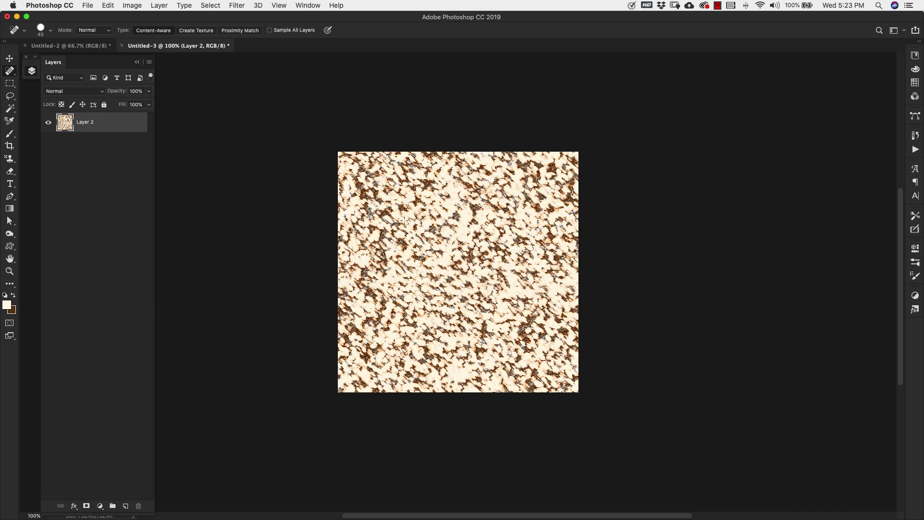
{"action": "left_click", "coordinate": [108, 5]}
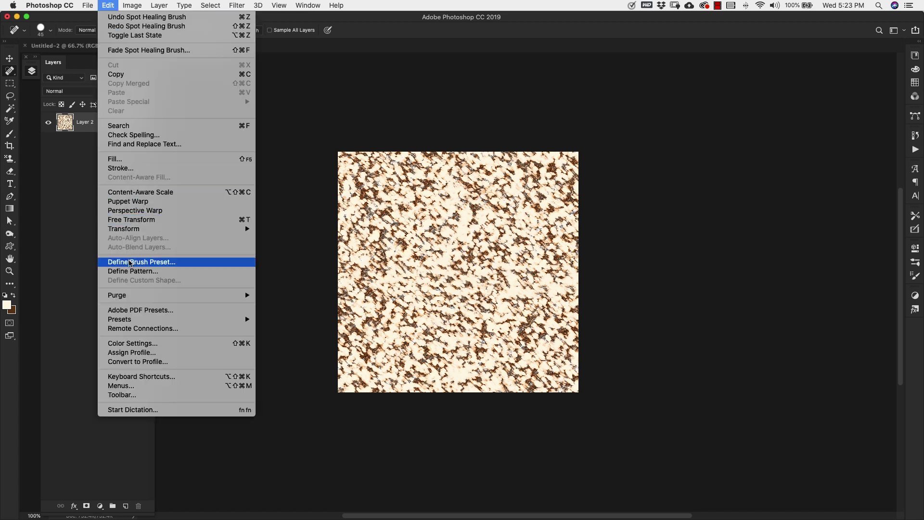
{"action": "left_click", "coordinate": [148, 272]}
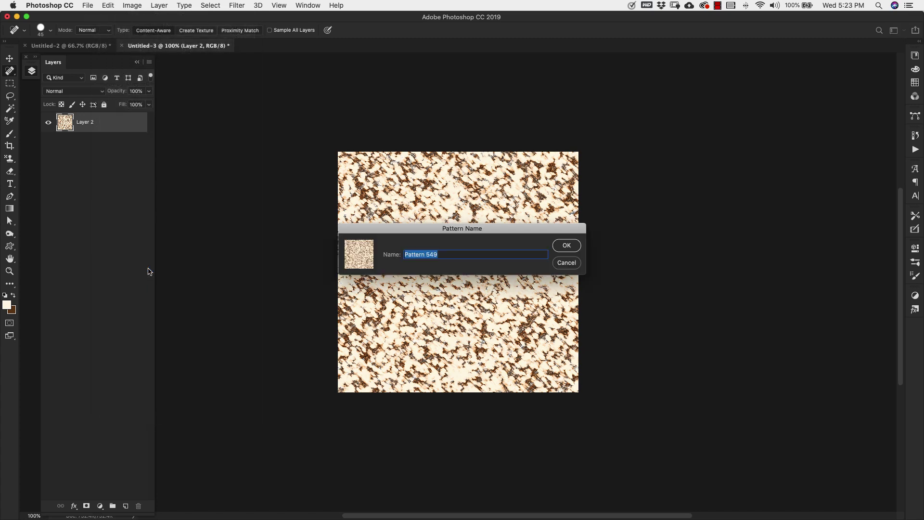
Save the pattern as Granite and create a new blank 2000 × 1000 px, 72 ppi document.
{"action": "type", "text": "Granite"}
{"action": "left_click", "coordinate": [565, 250]}
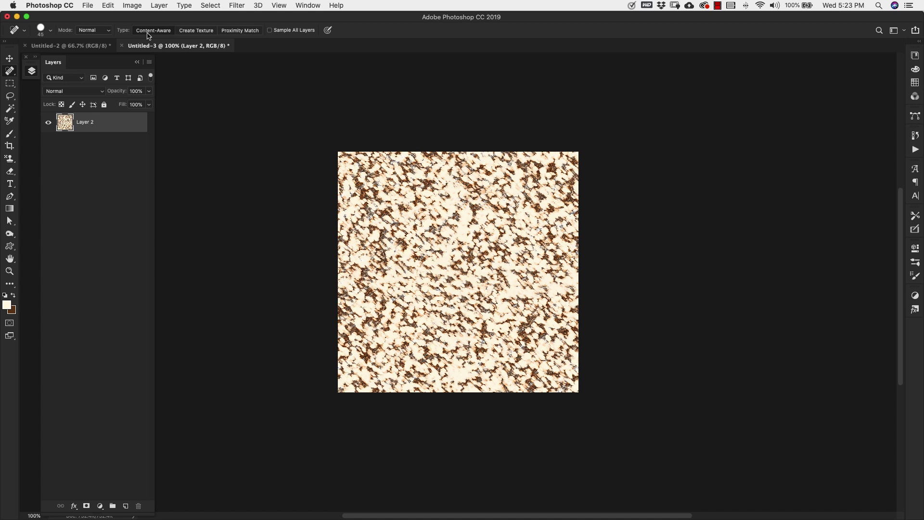
{"action": "left_click", "coordinate": [88, 5]}
{"action": "left_click", "coordinate": [93, 19]}
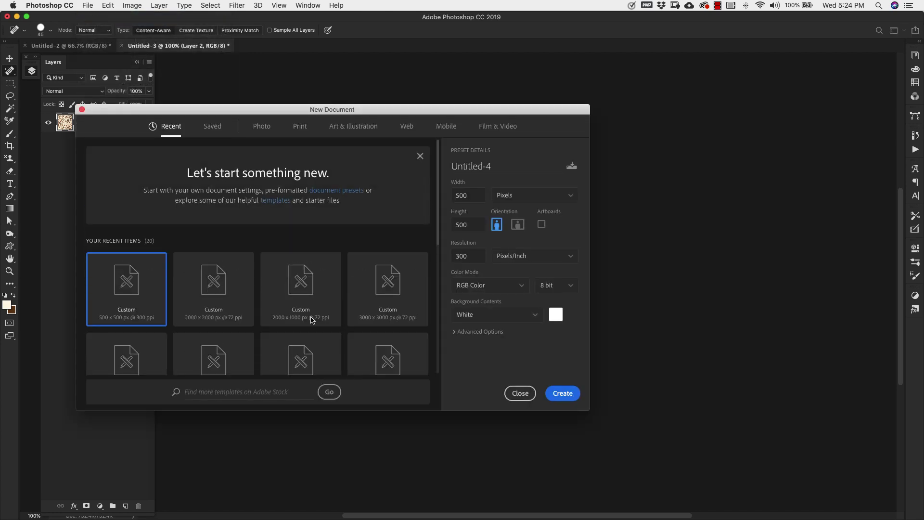
{"action": "left_click", "coordinate": [309, 299]}
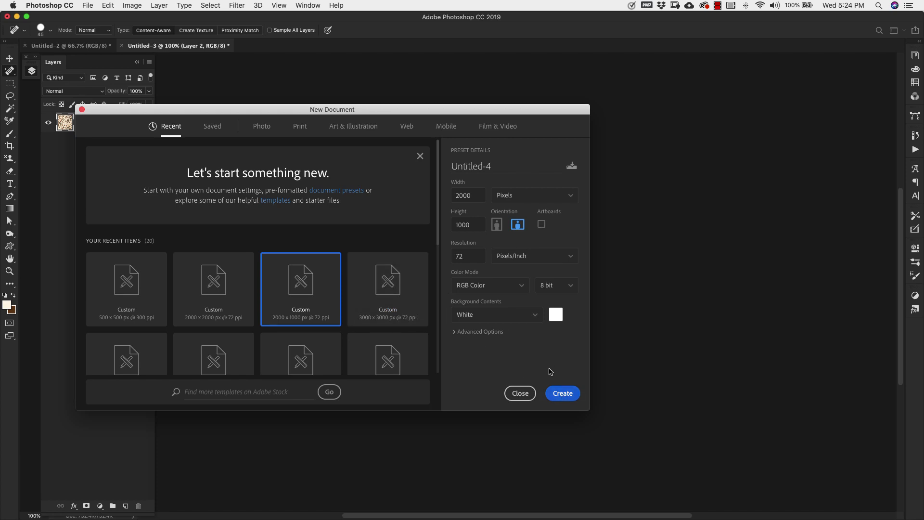
{"action": "left_click", "coordinate": [556, 391]}
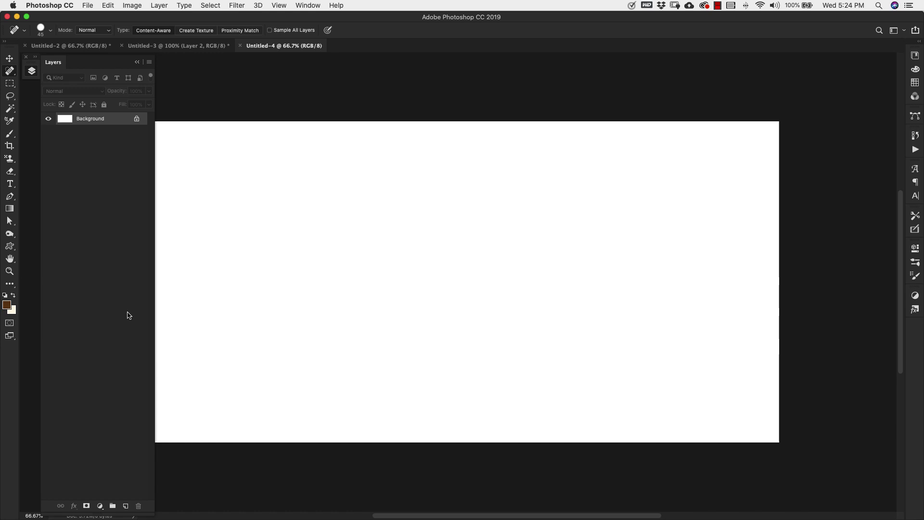
Fill the background with cream and unlock it as Layer 0.
{"action": "key", "text": "super+BackSpace"}
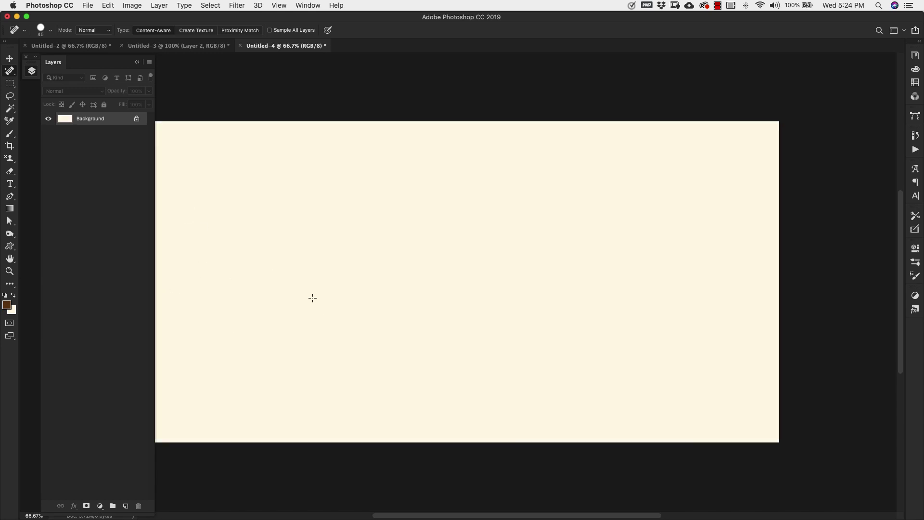
{"action": "left_click", "coordinate": [137, 118]}
{"action": "double_click", "coordinate": [128, 122]}
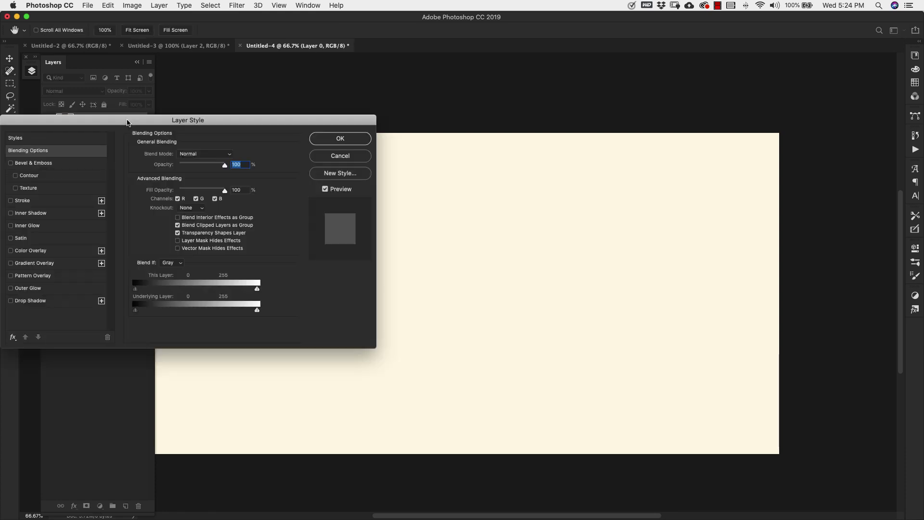
{"action": "left_click_drag", "start_coordinate": [74, 122], "coordinate": [431, 171]}
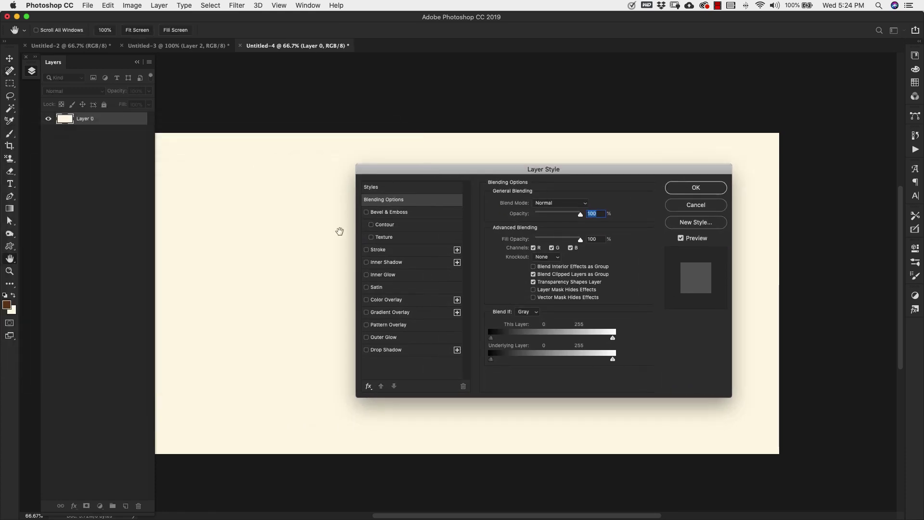
Apply a beige paper-texture Pattern Overlay (Normal, 100%, 300% scale) to Layer 0, then deselect it.
{"action": "left_click", "coordinate": [386, 329]}
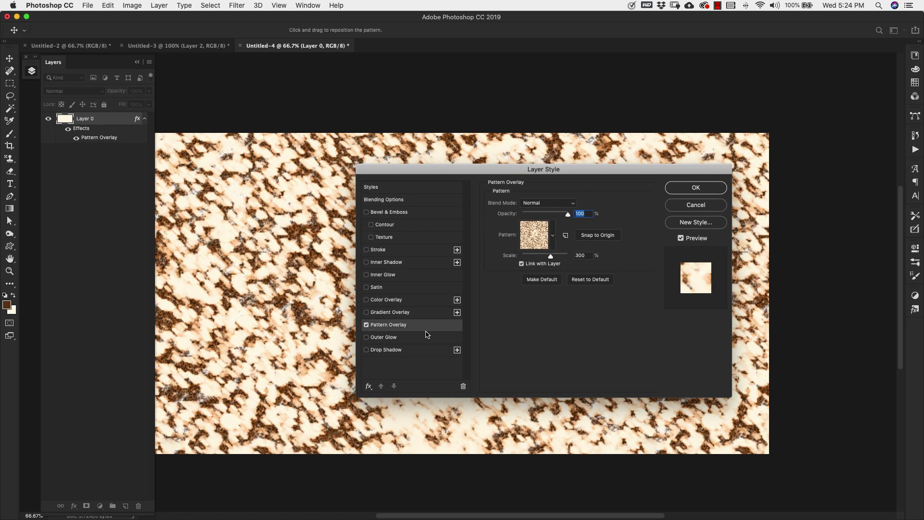
{"action": "left_click", "coordinate": [553, 235]}
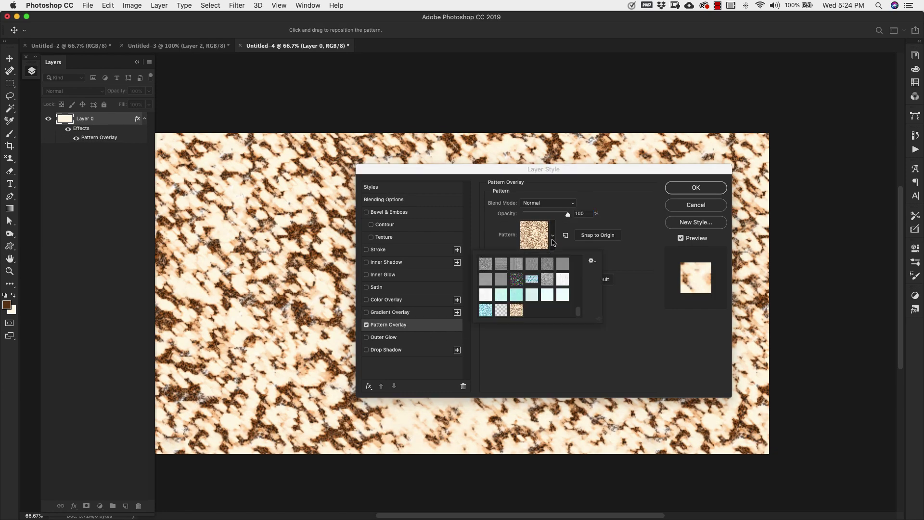
{"action": "left_click", "coordinate": [501, 310]}
{"action": "left_click", "coordinate": [684, 190]}
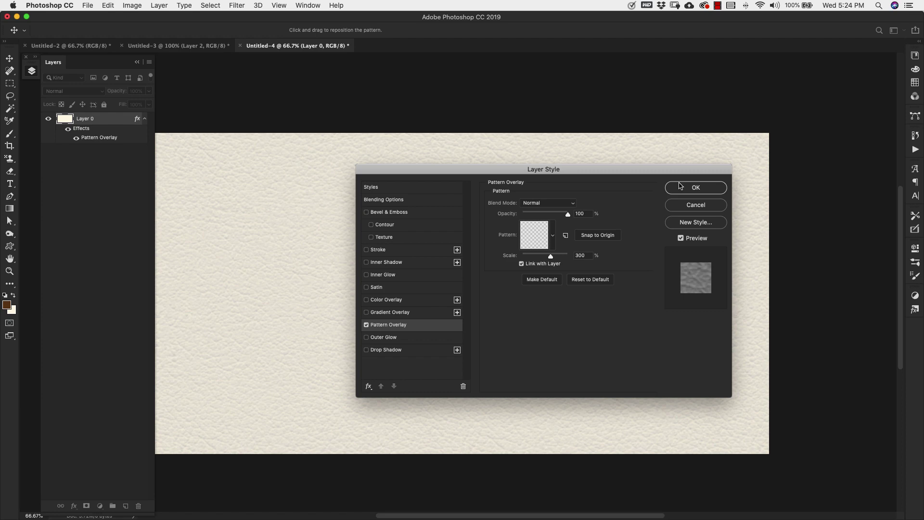
{"action": "left_click", "coordinate": [683, 190]}
{"action": "key", "text": "j"}
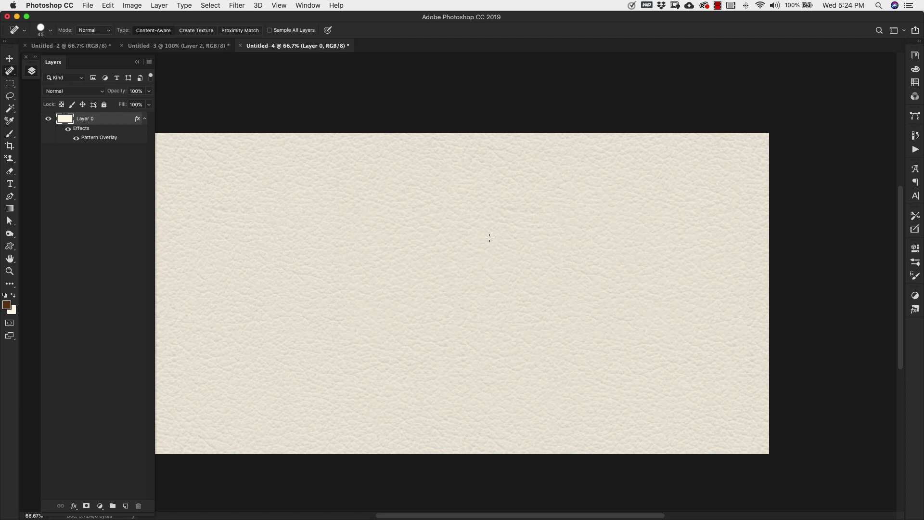
{"action": "left_click", "coordinate": [97, 321]}
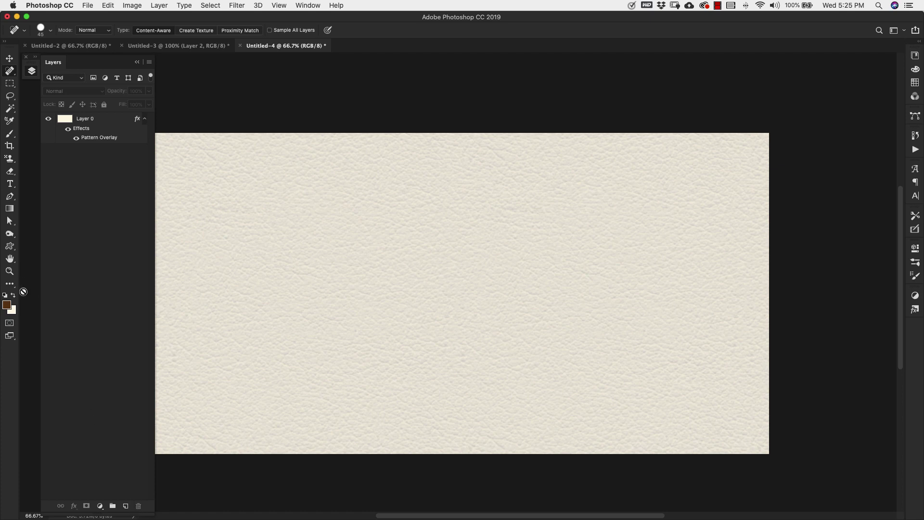
Place a new text layer on the canvas and set its font to Bebas Neue.
{"action": "left_click", "coordinate": [11, 185]}
{"action": "left_click", "coordinate": [290, 251]}
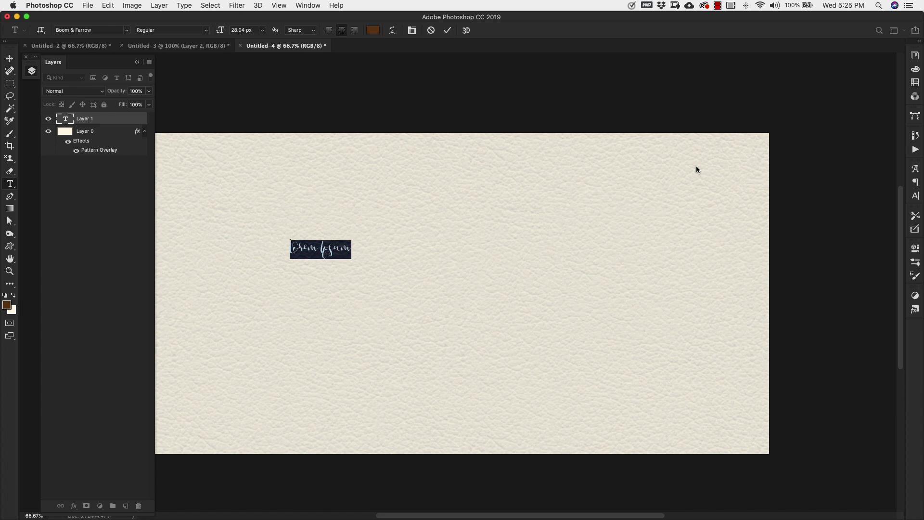
{"action": "left_click", "coordinate": [915, 196]}
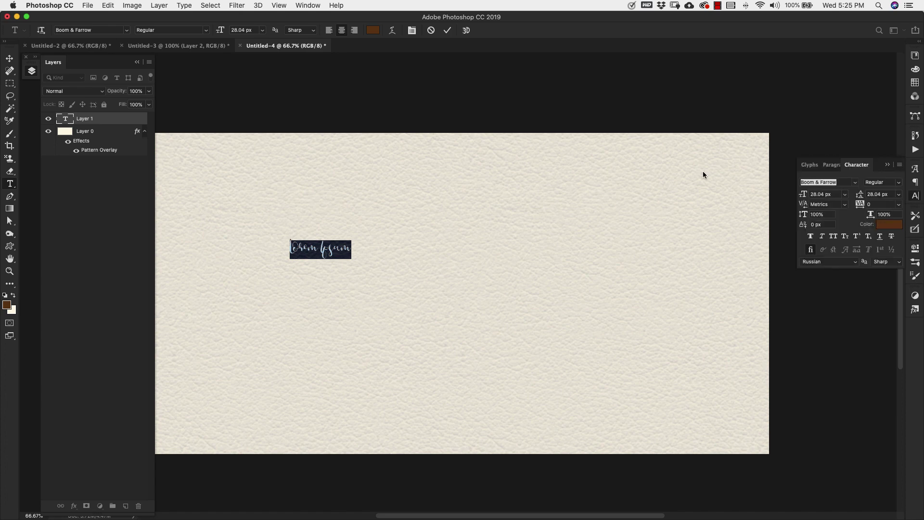
{"action": "left_click", "coordinate": [855, 185]}
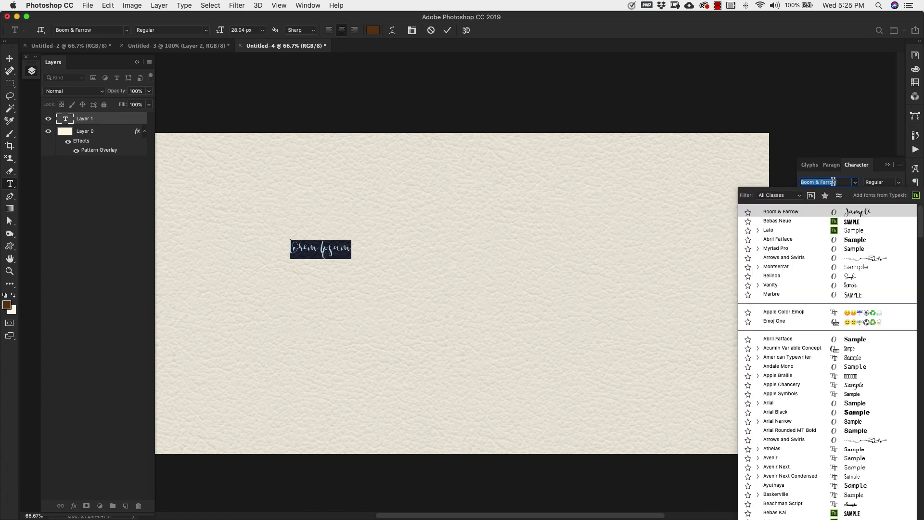
{"action": "left_click", "coordinate": [785, 220]}
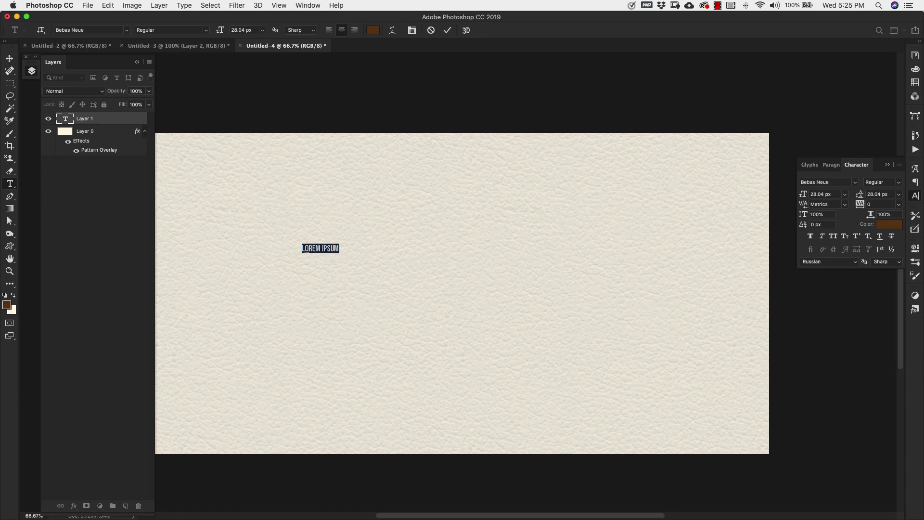
{"action": "left_click", "coordinate": [888, 164]}
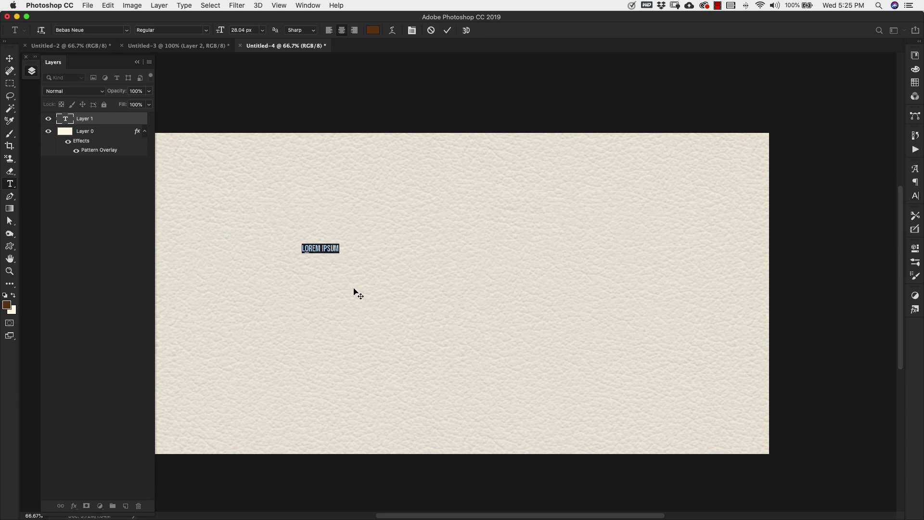
Enlarge the placeholder text and replace it with 'Stone'.
{"action": "key", "text": "super+Return"}
{"action": "key", "text": "v"}
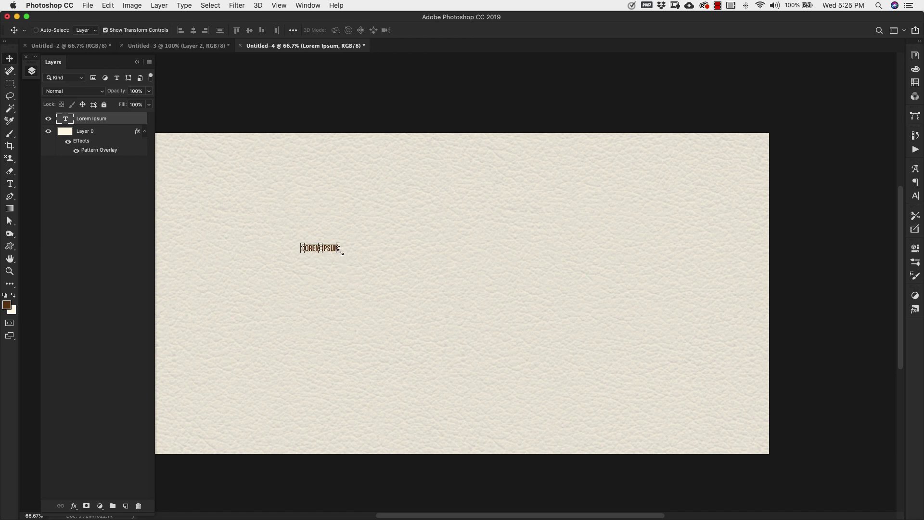
{"action": "left_click_drag", "start_coordinate": [340, 251], "coordinate": [693, 373]}
{"action": "key", "text": "Return"}
{"action": "key", "text": "t"}
{"action": "triple_click", "coordinate": [637, 277]}
{"action": "type", "text": "Stone"}
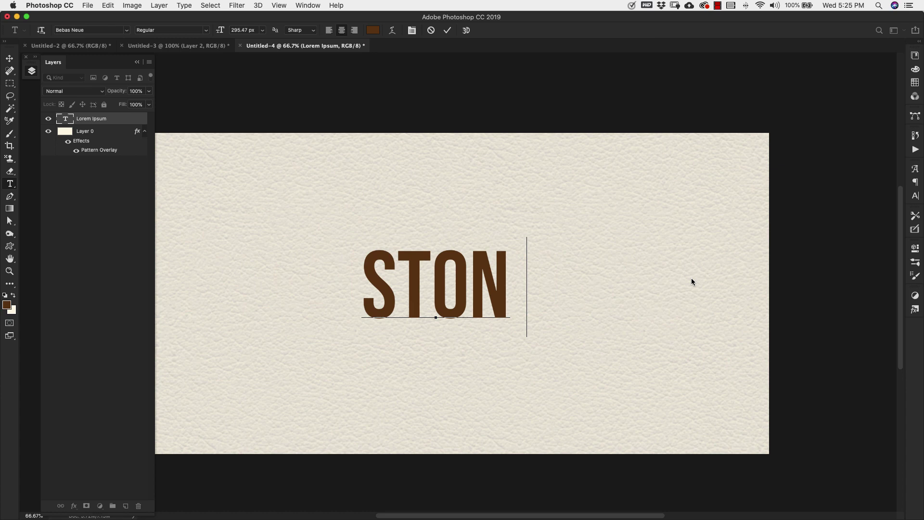
{"action": "key", "text": "super+Return"}
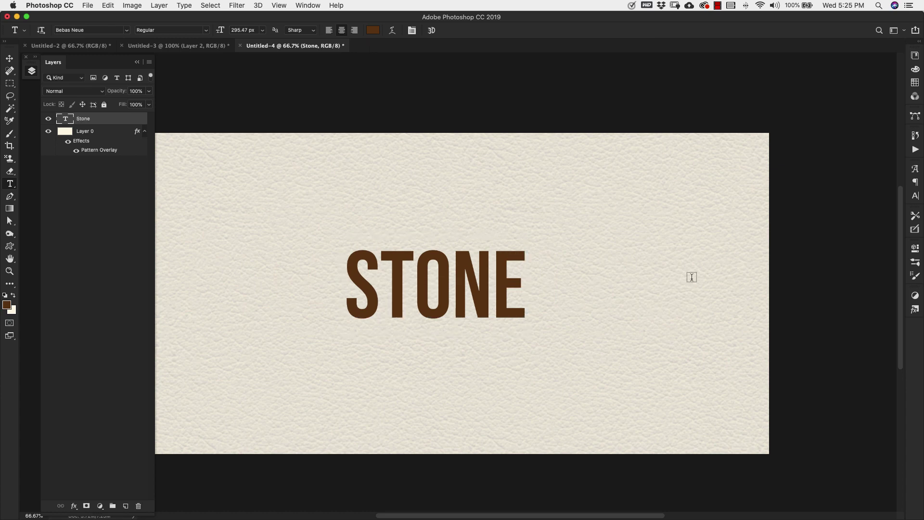
Scale STONE up and move it toward the lower middle of the canvas.
{"action": "key", "text": "super+t"}
{"action": "left_click_drag", "start_coordinate": [526, 318], "coordinate": [262, 173]}
{"action": "left_click_drag", "start_coordinate": [462, 287], "coordinate": [424, 345]}
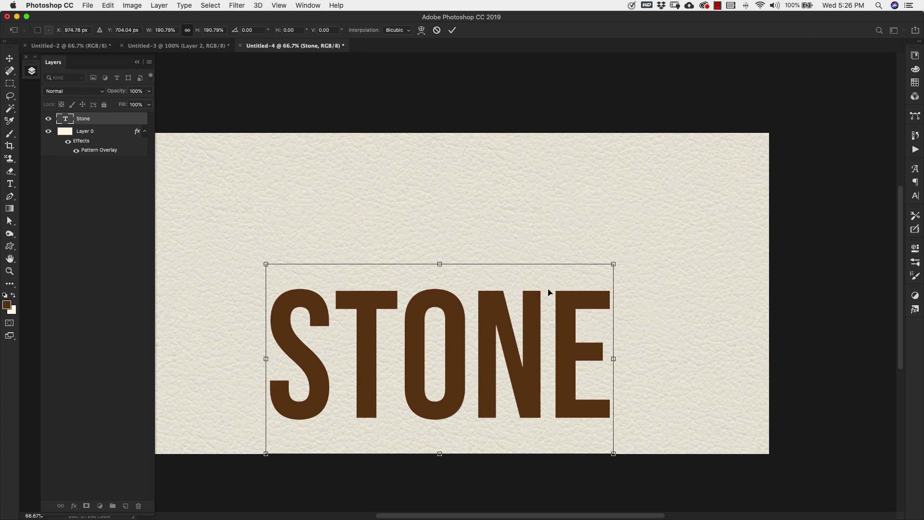
{"action": "key", "text": "Return"}
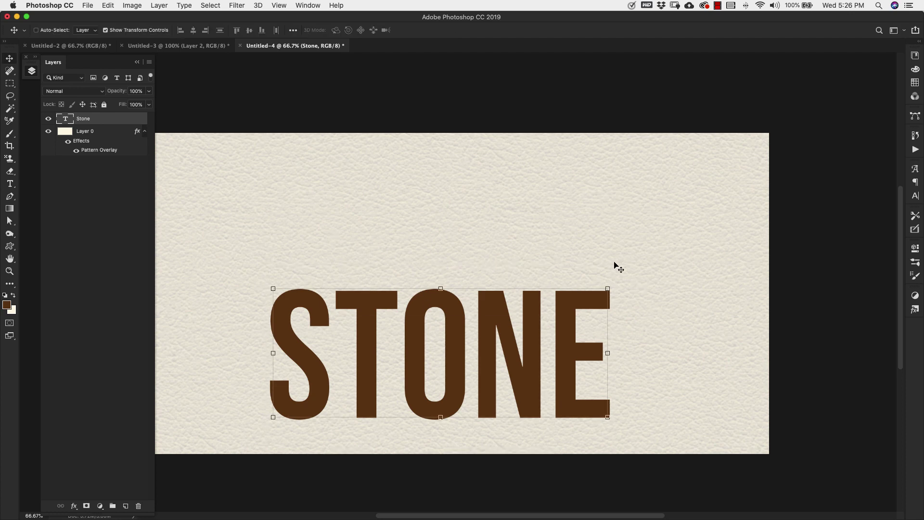
Set the STONE font size to 575 px in the Character panel.
{"action": "left_click", "coordinate": [916, 195]}
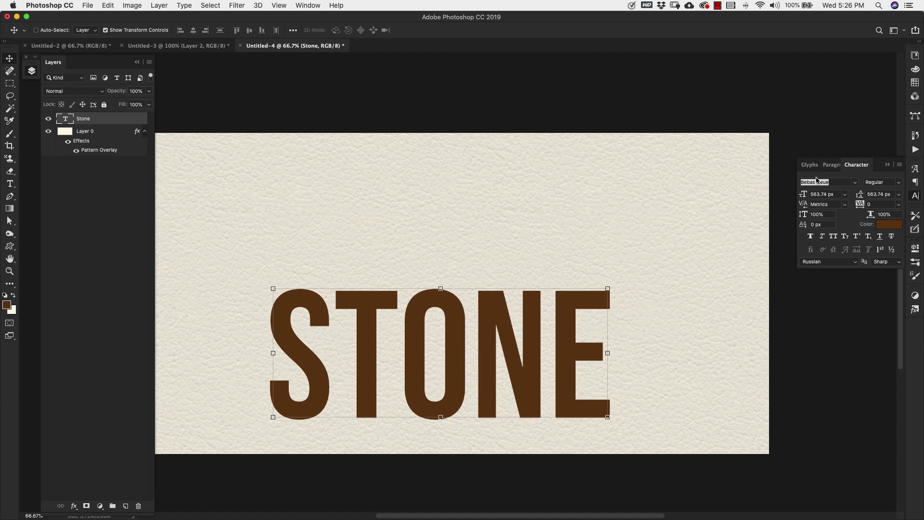
{"action": "left_click", "coordinate": [834, 194]}
{"action": "type", "text": "575"}
{"action": "key", "text": "Return"}
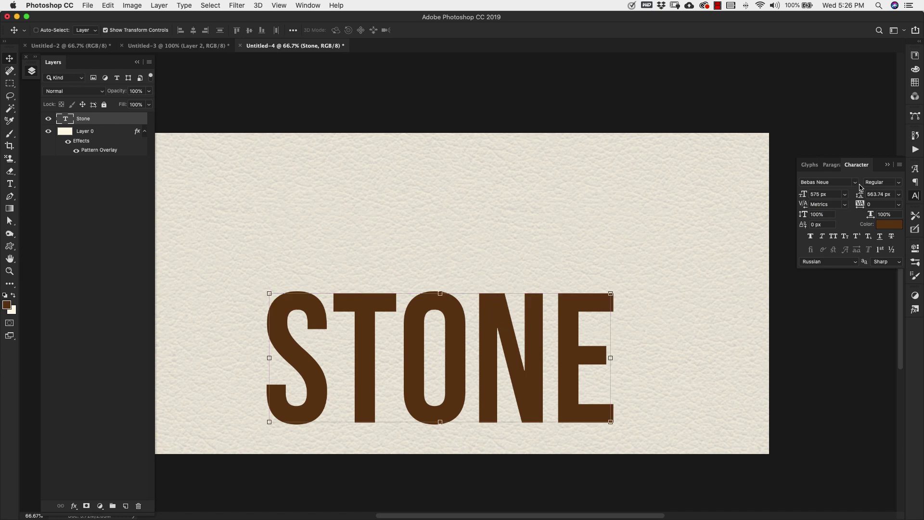
{"action": "left_click", "coordinate": [888, 165]}
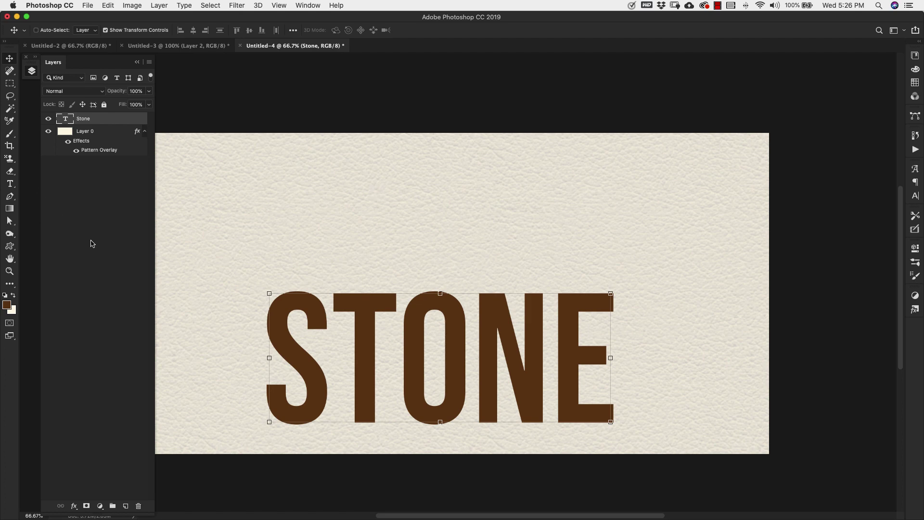
Enable Bevel & Emboss on the Stone layer: Inner Bevel, Smooth, depth 420%, size 32 px.
{"action": "left_click_drag", "start_coordinate": [103, 62], "coordinate": [84, 62]}
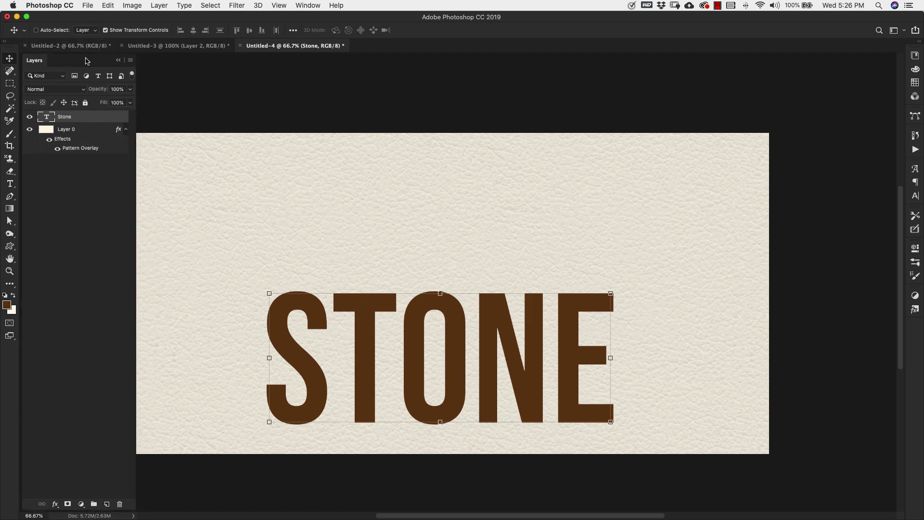
{"action": "double_click", "coordinate": [115, 118]}
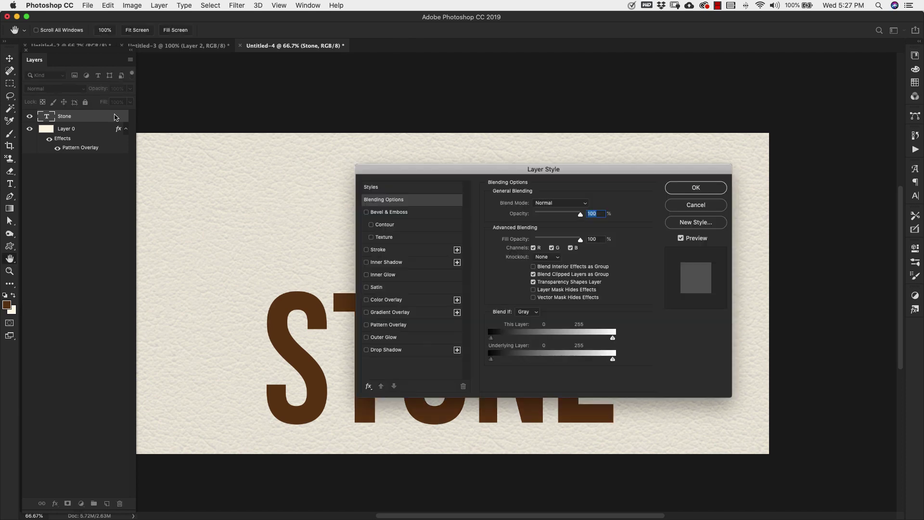
{"action": "left_click_drag", "start_coordinate": [404, 170], "coordinate": [250, 56]}
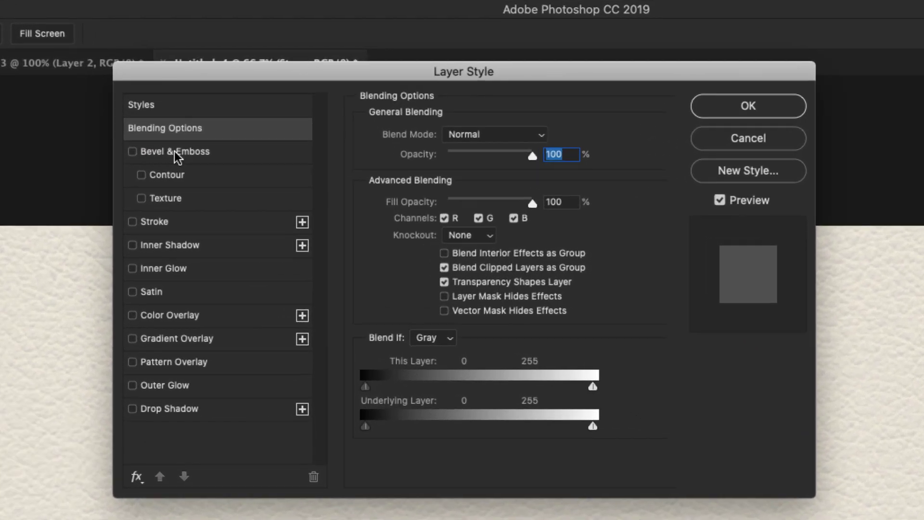
{"action": "left_click", "coordinate": [133, 152]}
{"action": "left_click", "coordinate": [165, 154]}
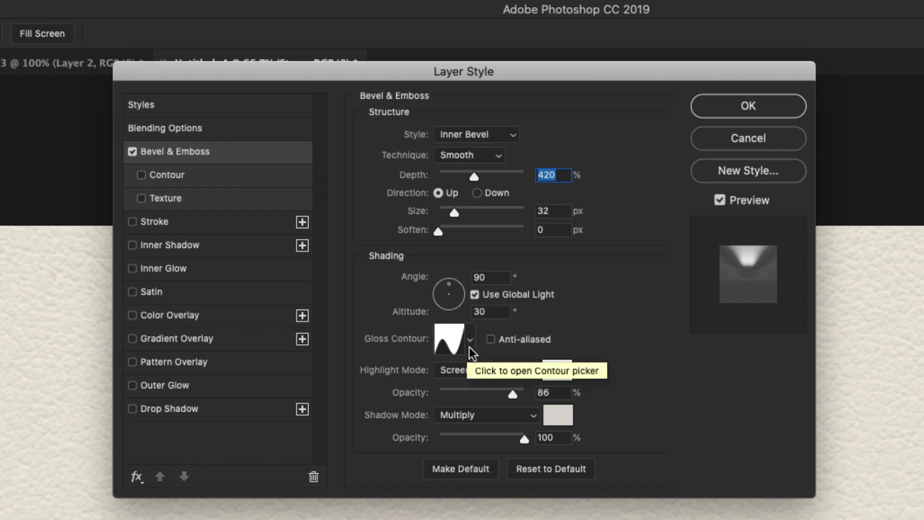
Browse the gloss contour list for the bevel.
{"action": "left_click", "coordinate": [467, 345]}
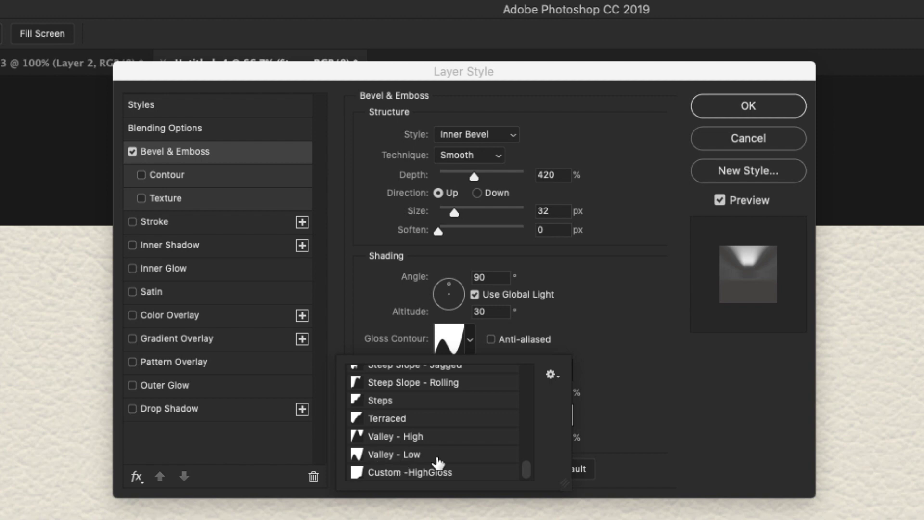
{"action": "scroll", "coordinate": [419, 437], "scroll_direction": "up", "scroll_amount": 10}
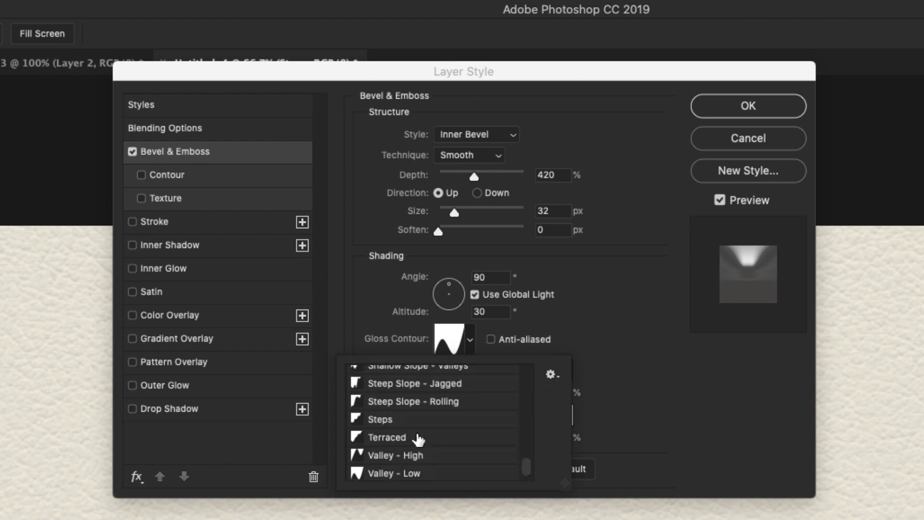
{"action": "scroll", "coordinate": [419, 438], "scroll_direction": "down", "scroll_amount": 10}
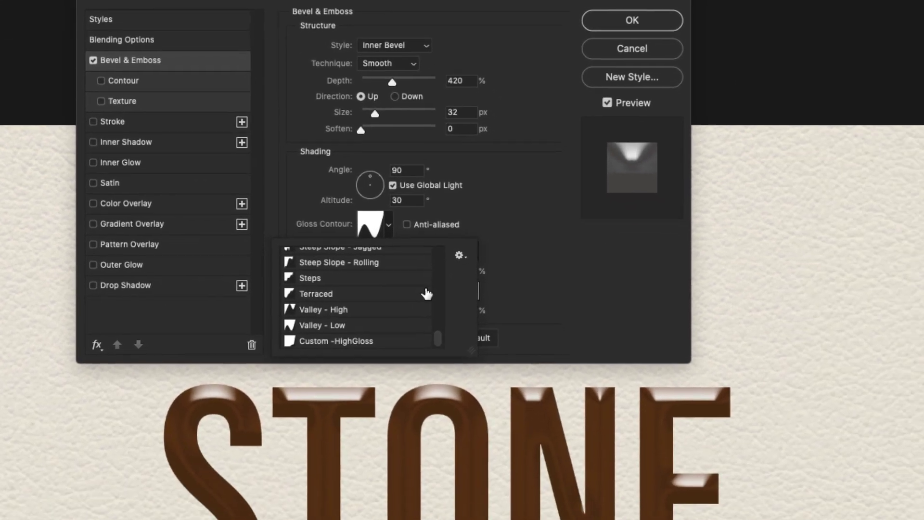
Give the bevel the Valley - Low gloss contour.
{"action": "left_click", "coordinate": [460, 256]}
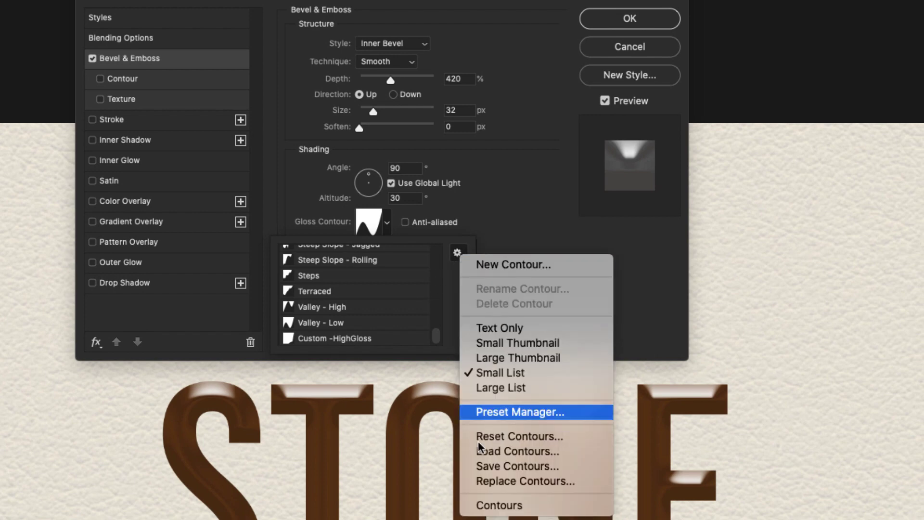
{"action": "left_click", "coordinate": [656, 322]}
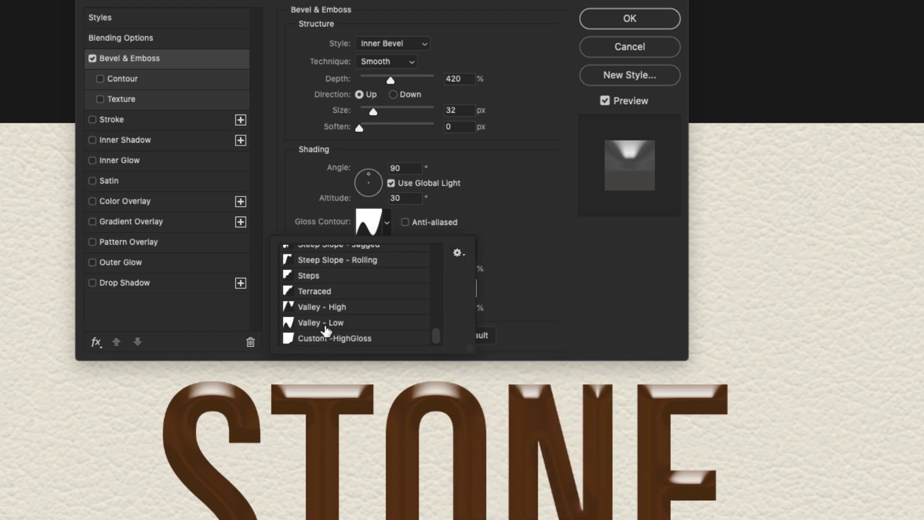
{"action": "left_click", "coordinate": [355, 329]}
{"action": "left_click", "coordinate": [514, 282]}
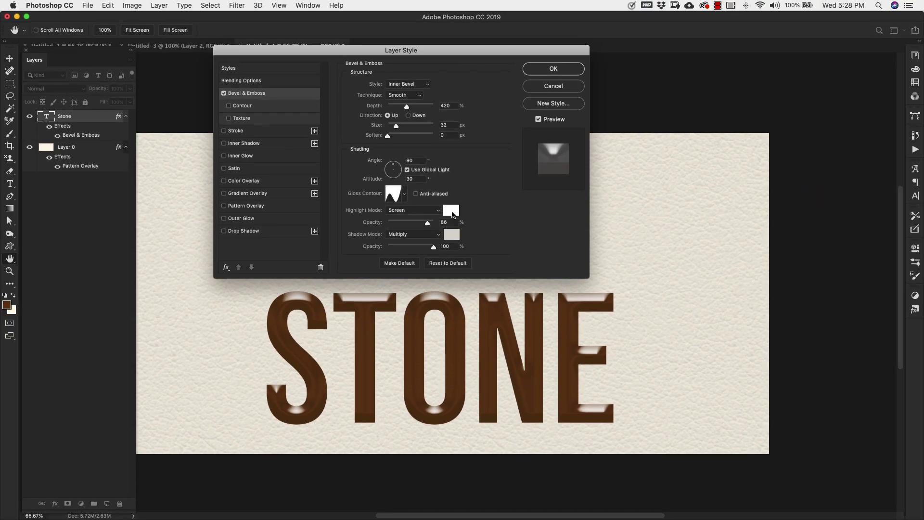
Confirm the bevel's highlight and shadow colours.
{"action": "left_click", "coordinate": [460, 238]}
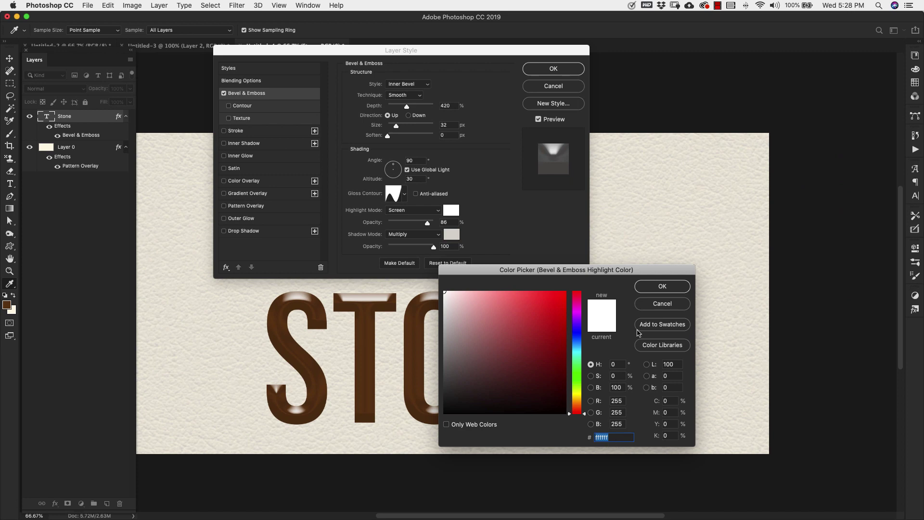
{"action": "left_click", "coordinate": [646, 286]}
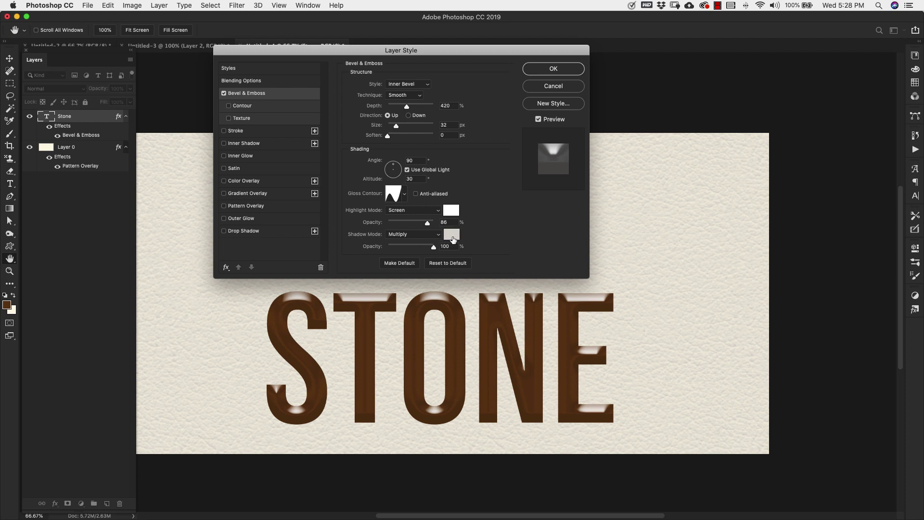
{"action": "left_click", "coordinate": [453, 239]}
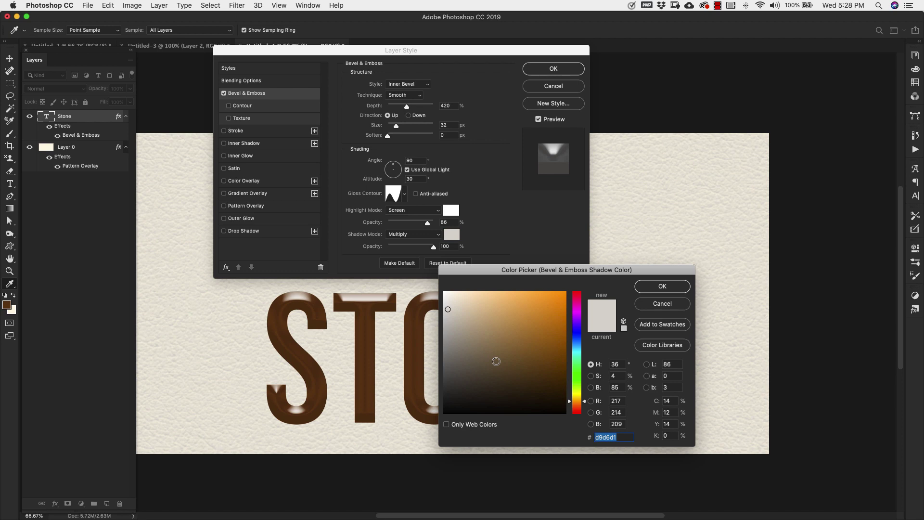
{"action": "left_click", "coordinate": [647, 288]}
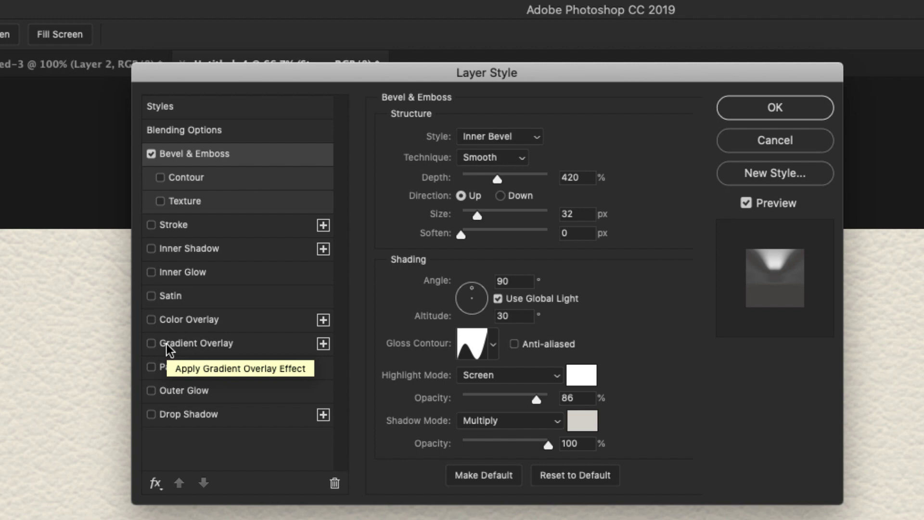
Add a Linear contour at 50% range to the bevel.
{"action": "left_click", "coordinate": [190, 177]}
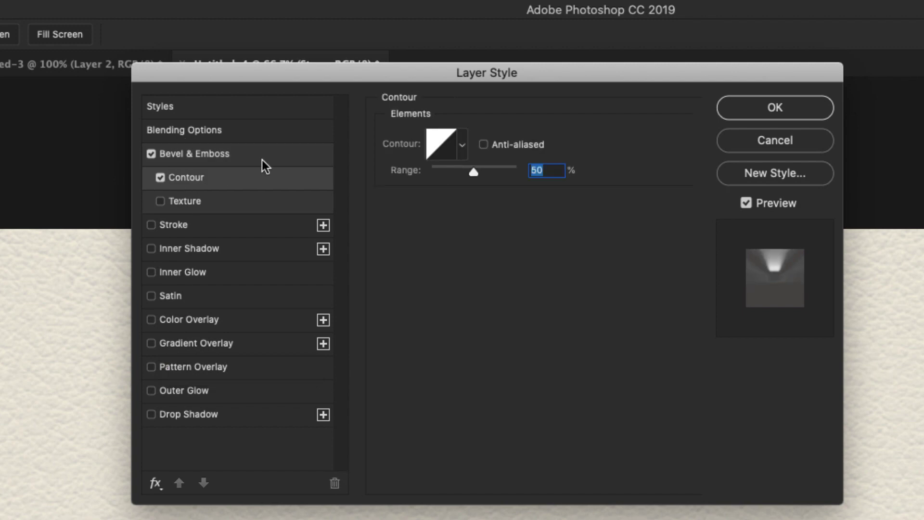
{"action": "left_click", "coordinate": [337, 187]}
{"action": "left_click", "coordinate": [462, 152]}
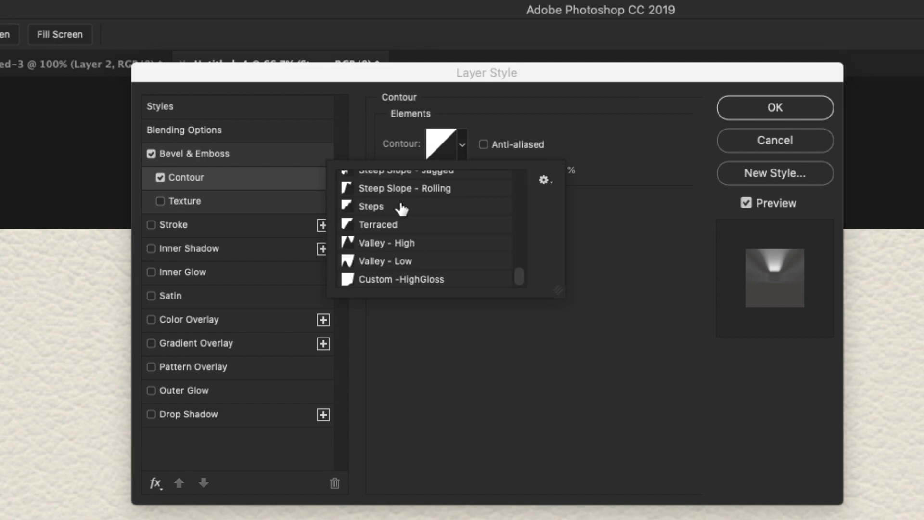
{"action": "scroll", "coordinate": [401, 208], "scroll_direction": "up", "scroll_amount": 10}
{"action": "left_click", "coordinate": [433, 181]}
{"action": "left_click", "coordinate": [482, 146]}
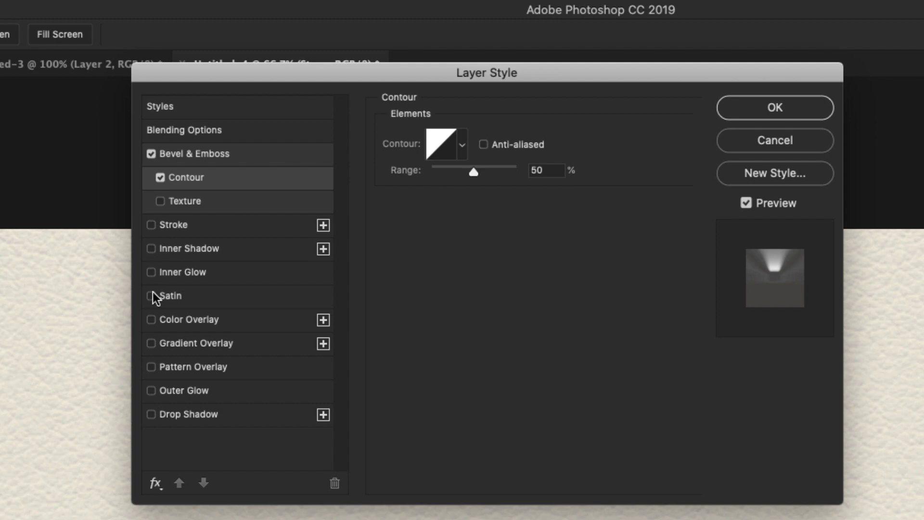
{"action": "left_click", "coordinate": [151, 248]}
Set the grey Multiply inner shadow to 75% opacity at a 120° angle.
{"action": "left_click", "coordinate": [211, 249]}
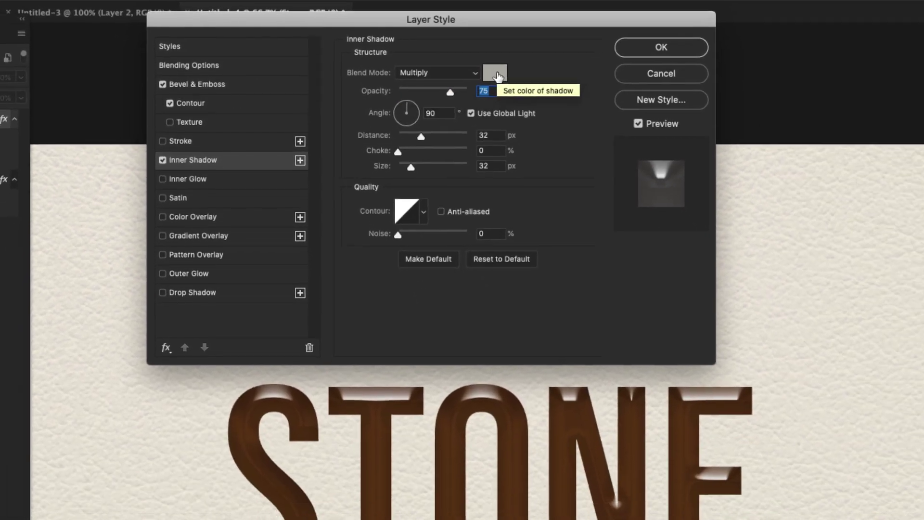
{"action": "left_click", "coordinate": [497, 76]}
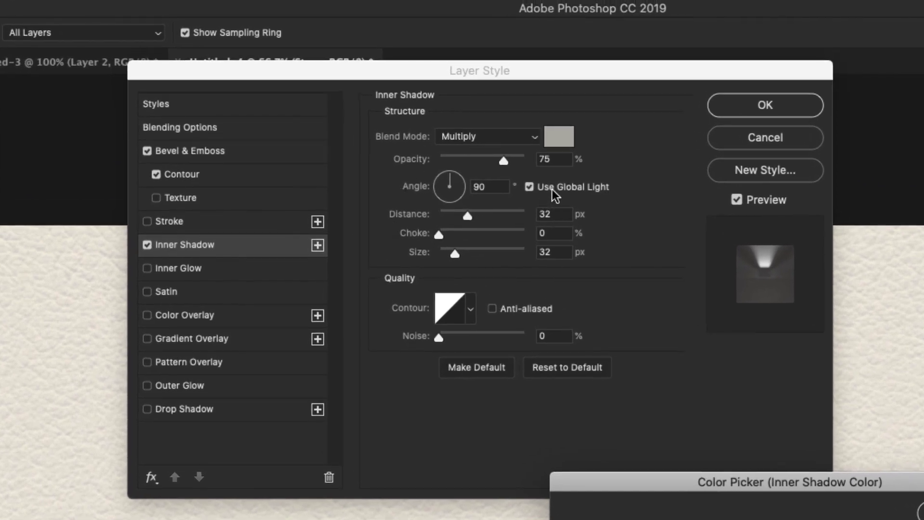
{"action": "double_click", "coordinate": [494, 192]}
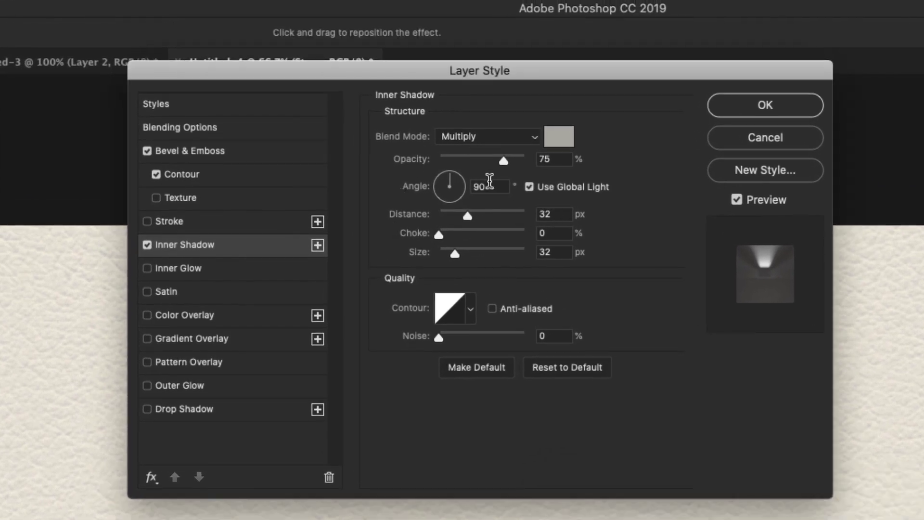
{"action": "type", "text": "120"}
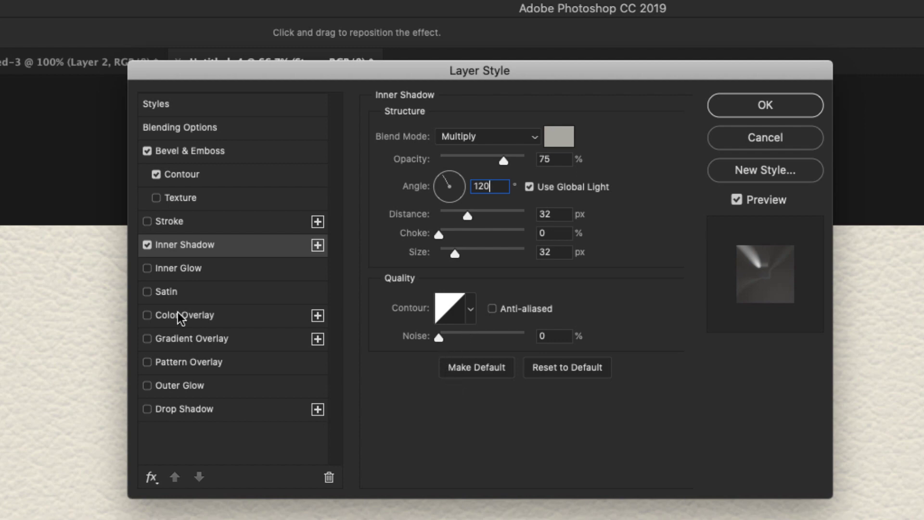
Add a Multiply Color Overlay at 100% opacity using cream fdf3e8.
{"action": "left_click", "coordinate": [199, 316]}
{"action": "left_click", "coordinate": [530, 301]}
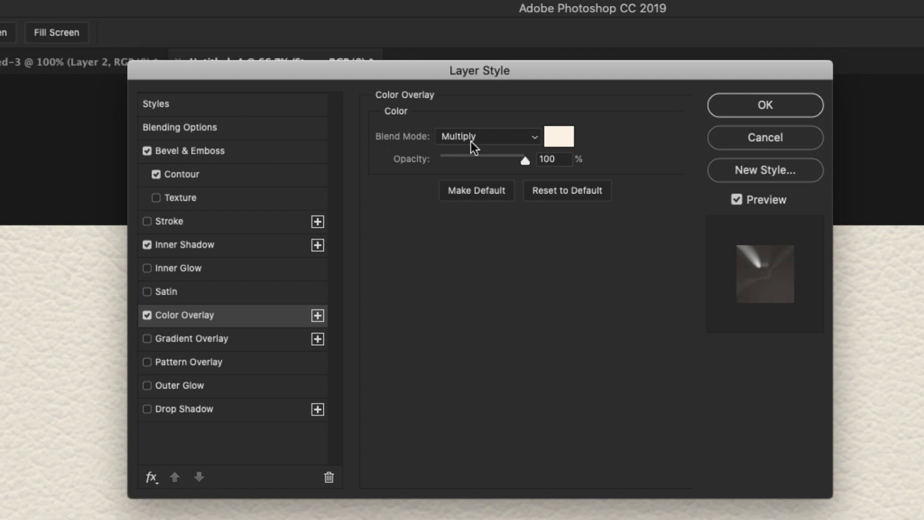
{"action": "left_click", "coordinate": [552, 143]}
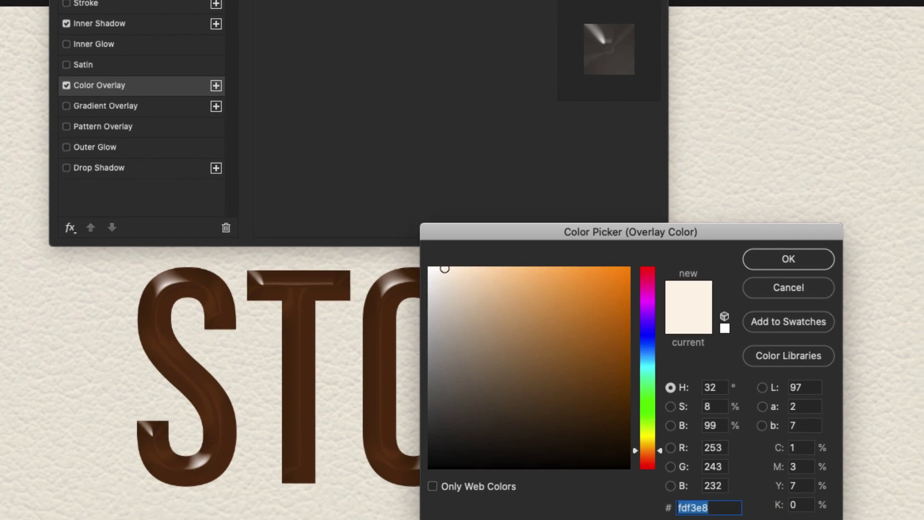
{"action": "key", "text": "Return"}
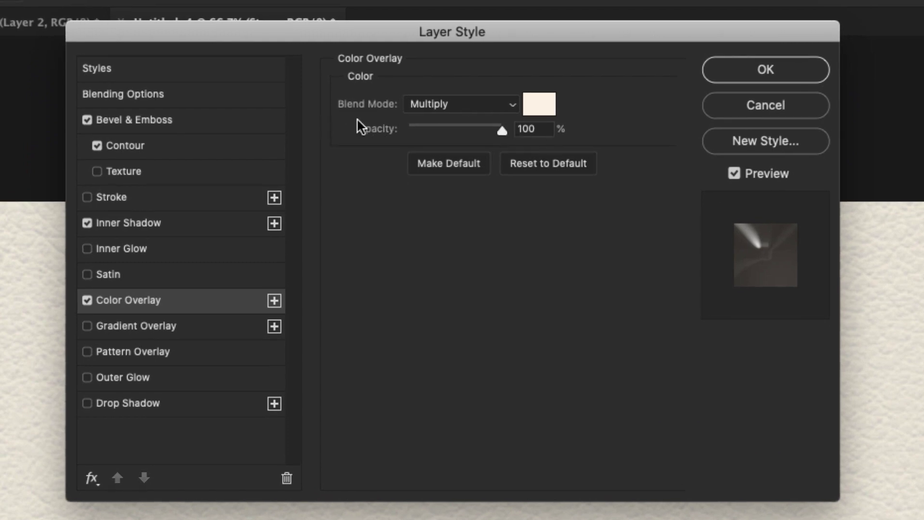
Add a 3e3e3e Multiply drop shadow at 75%, distance 0, spread 0, size 32 px.
{"action": "left_click", "coordinate": [127, 407]}
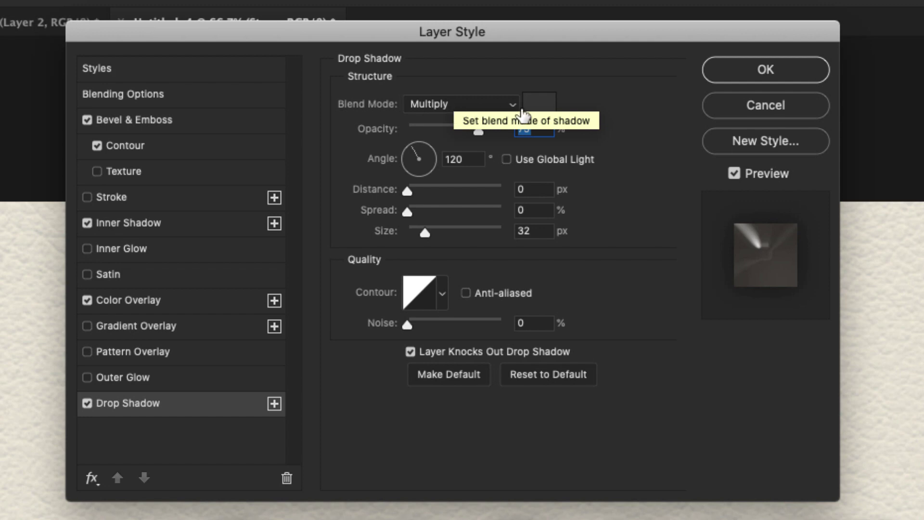
{"action": "left_click", "coordinate": [539, 103]}
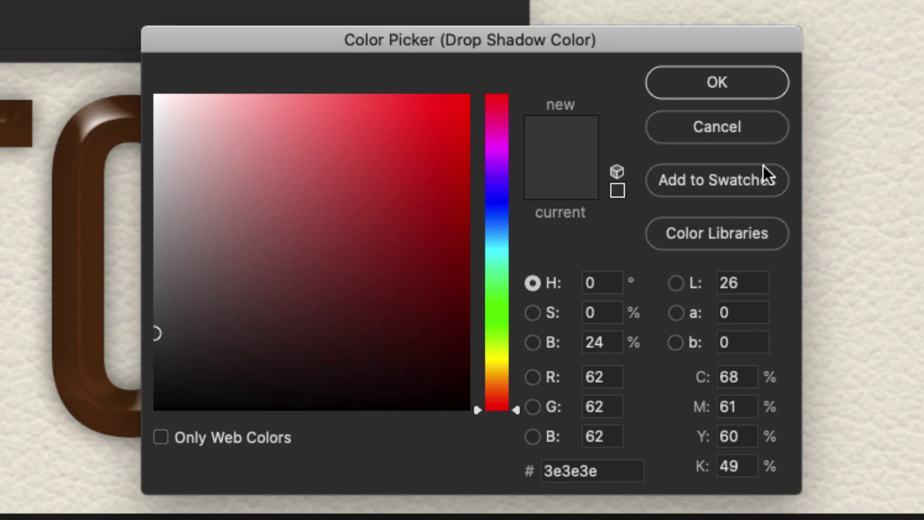
{"action": "left_click", "coordinate": [709, 77]}
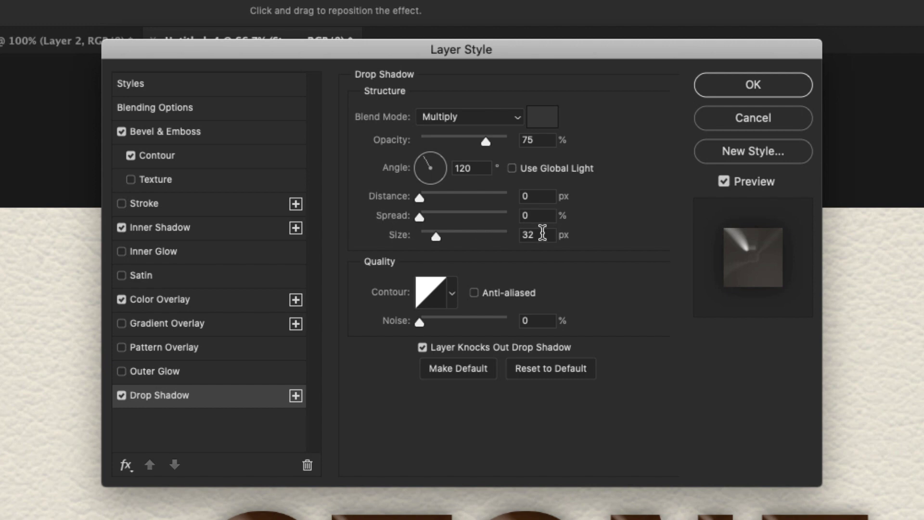
{"action": "double_click", "coordinate": [544, 235]}
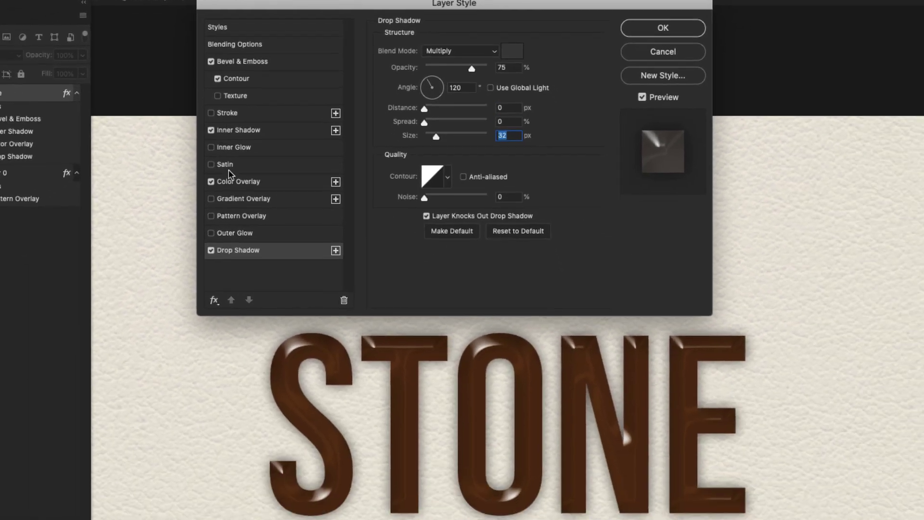
Fill STONE with a granite Pattern Overlay at 200% scale and apply the style.
{"action": "left_click", "coordinate": [238, 217]}
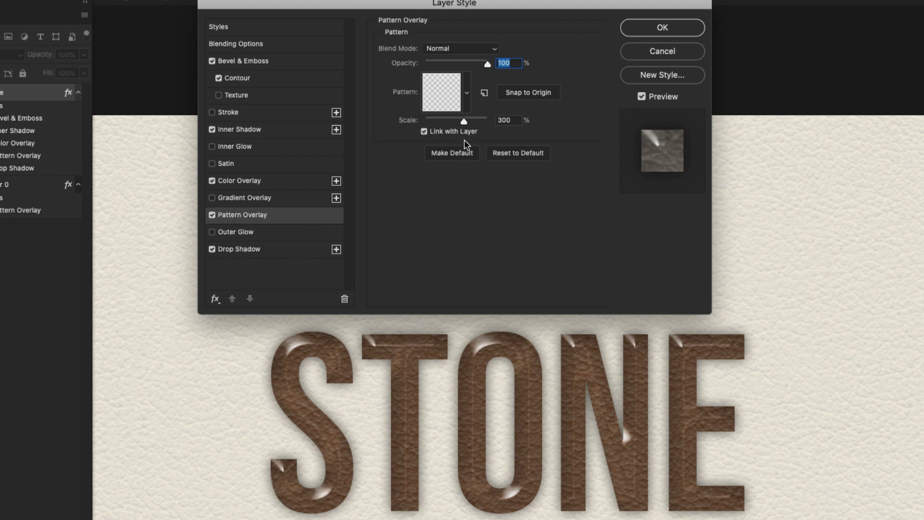
{"action": "left_click", "coordinate": [470, 98]}
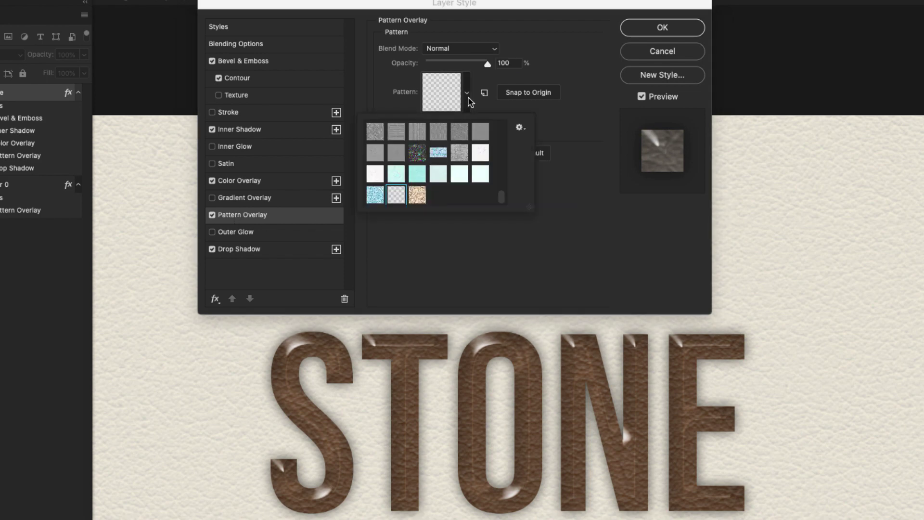
{"action": "left_click", "coordinate": [417, 197]}
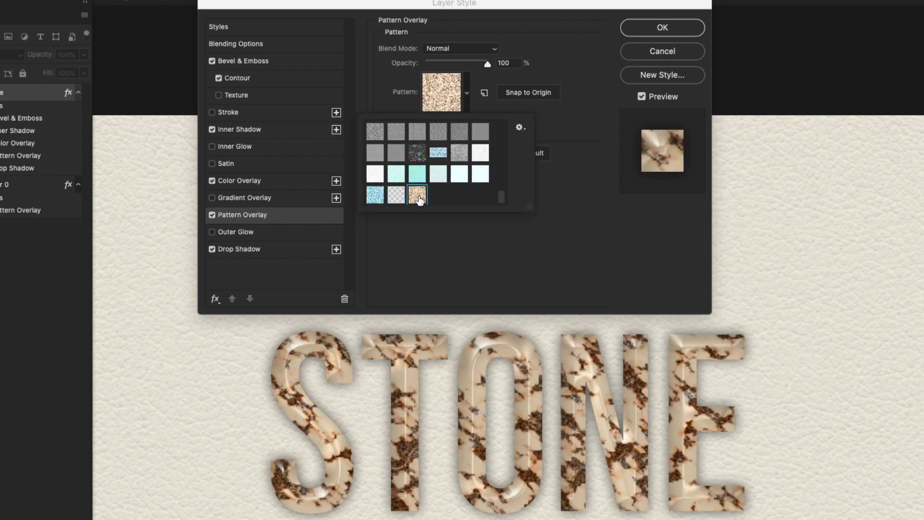
{"action": "left_click", "coordinate": [562, 188]}
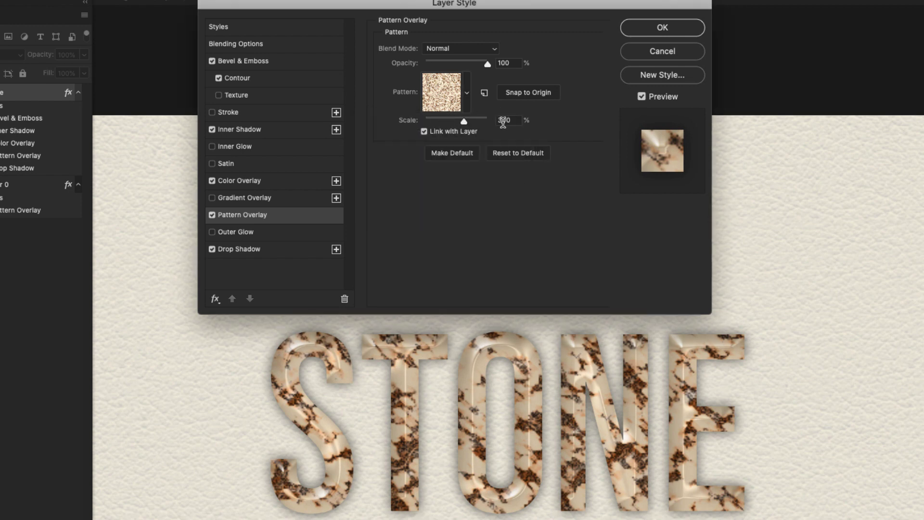
{"action": "left_click_drag", "start_coordinate": [464, 120], "coordinate": [459, 119]}
{"action": "type", "text": "200"}
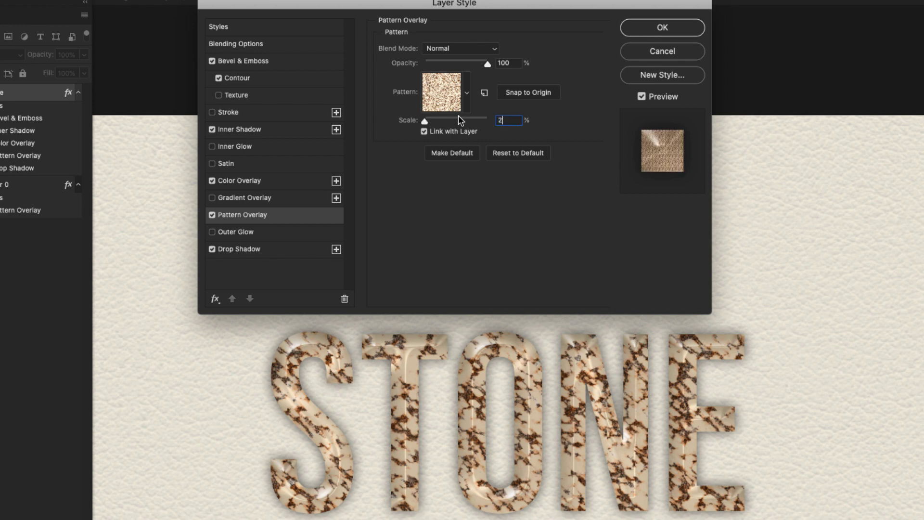
{"action": "left_click", "coordinate": [662, 28]}
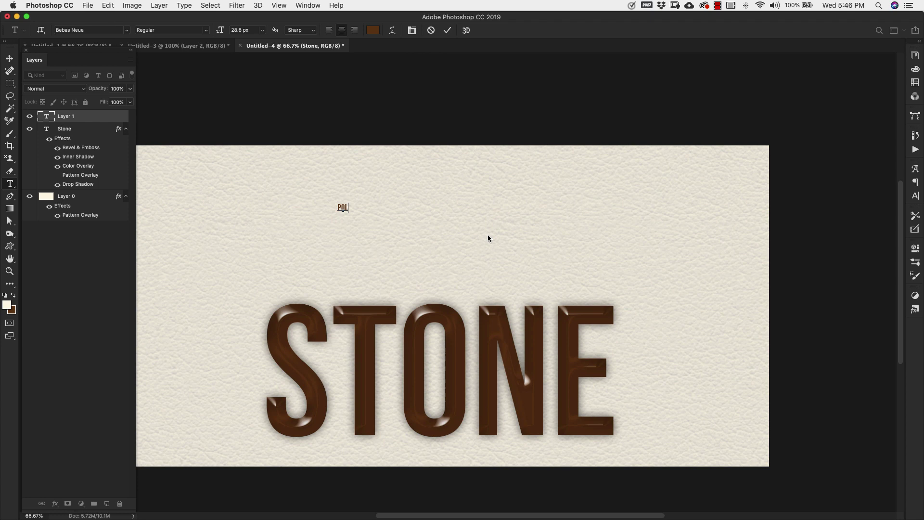
Scale Polished up to about 727% and place it left-aligned just above STONE.
{"action": "key", "text": "super+Return"}
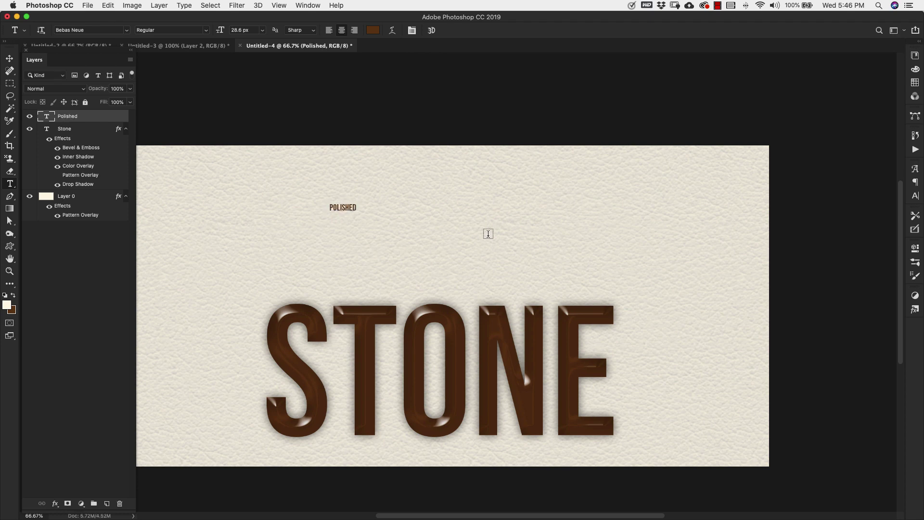
{"action": "key", "text": "super+t"}
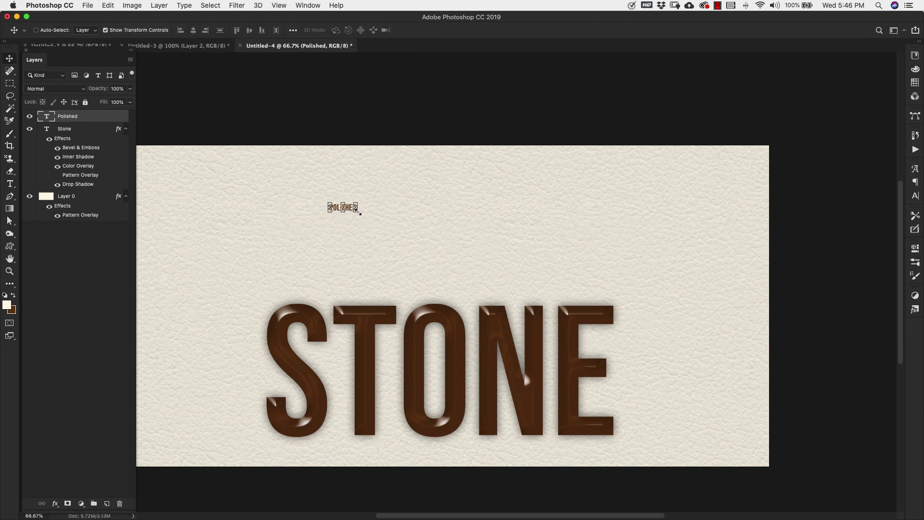
{"action": "left_click_drag", "start_coordinate": [358, 212], "coordinate": [463, 269]}
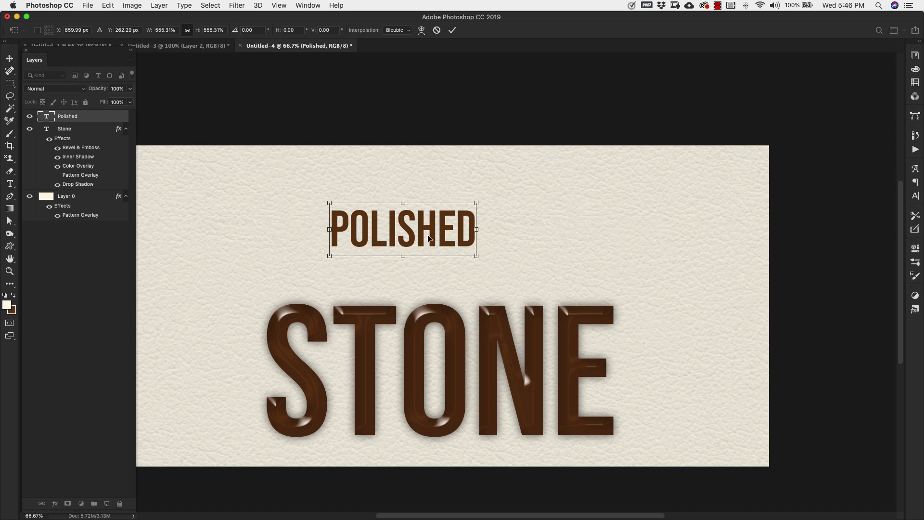
{"action": "left_click_drag", "start_coordinate": [429, 229], "coordinate": [369, 277]}
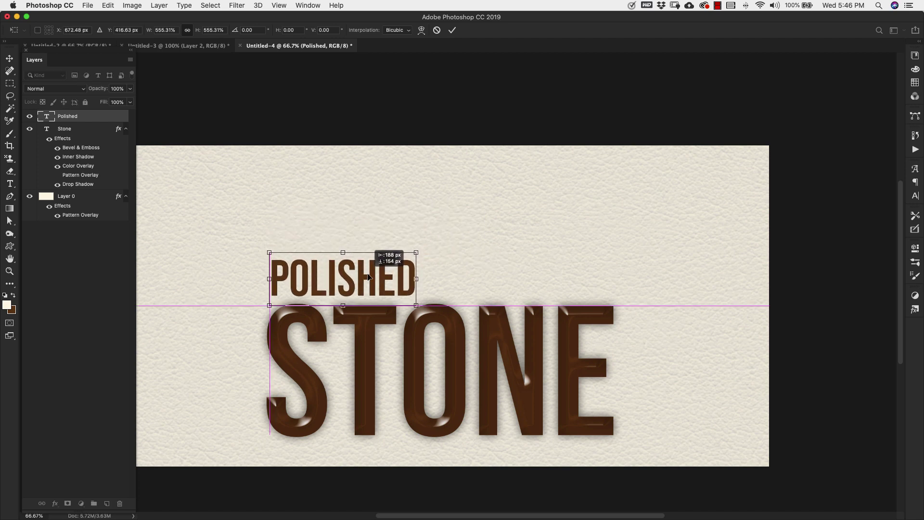
{"action": "left_click_drag", "start_coordinate": [416, 252], "coordinate": [462, 236]}
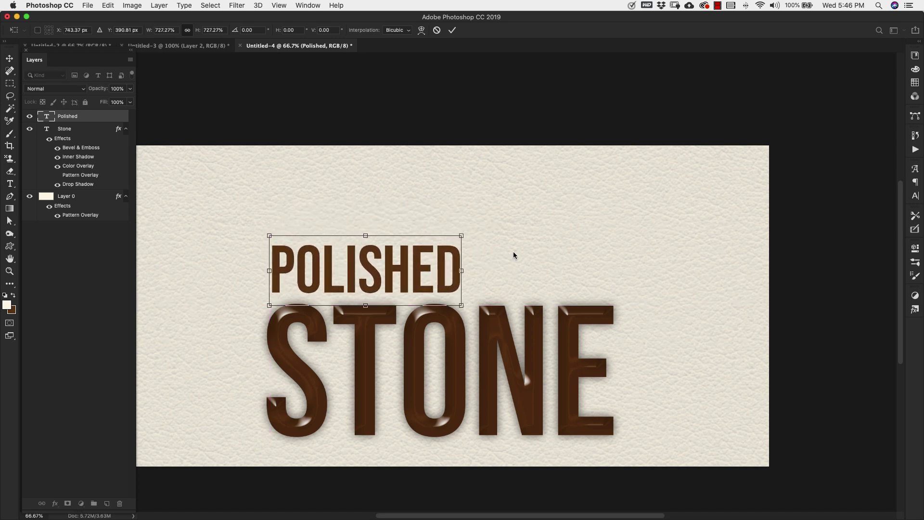
{"action": "key", "text": "Return"}
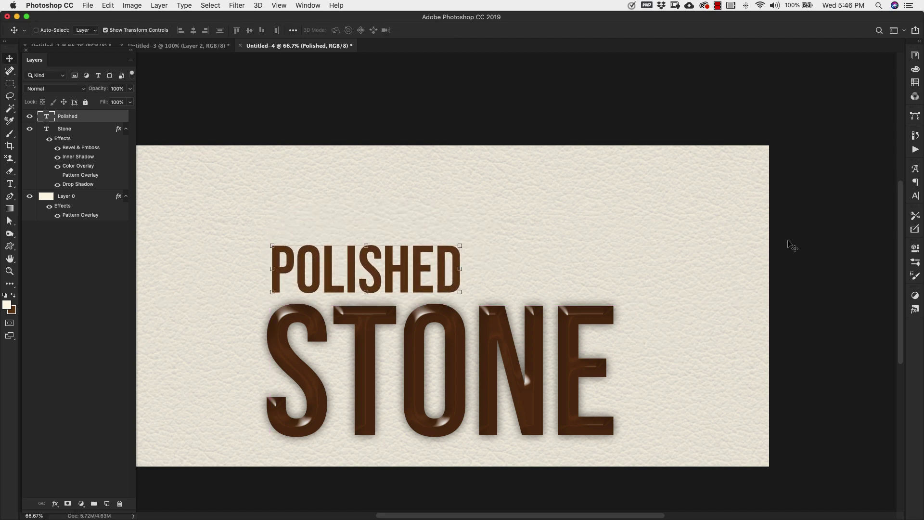
{"action": "left_click", "coordinate": [917, 196]}
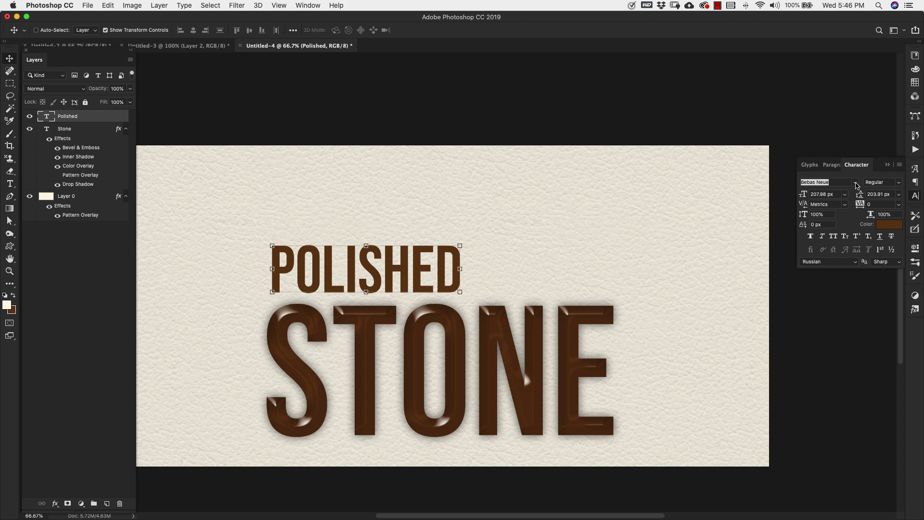
Set Polished in the Boom & Farrow script font at 145 px.
{"action": "left_click", "coordinate": [856, 183]}
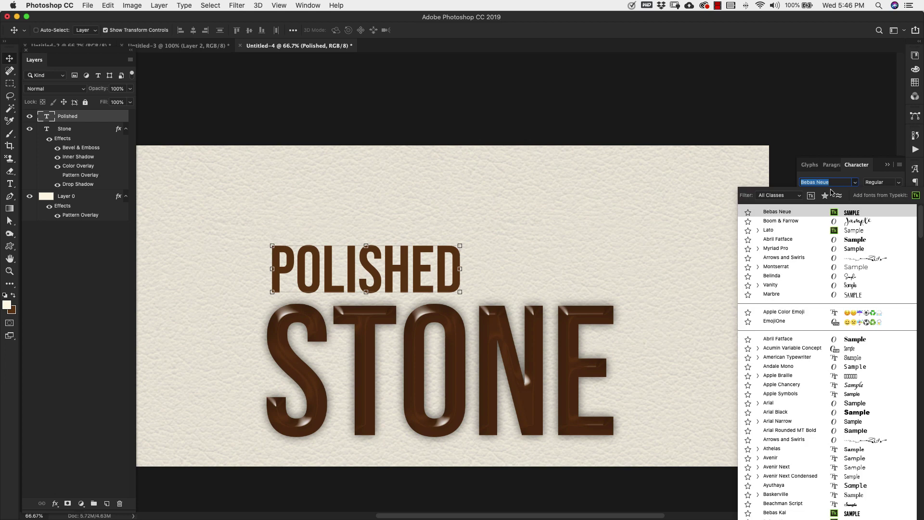
{"action": "left_click", "coordinate": [794, 222]}
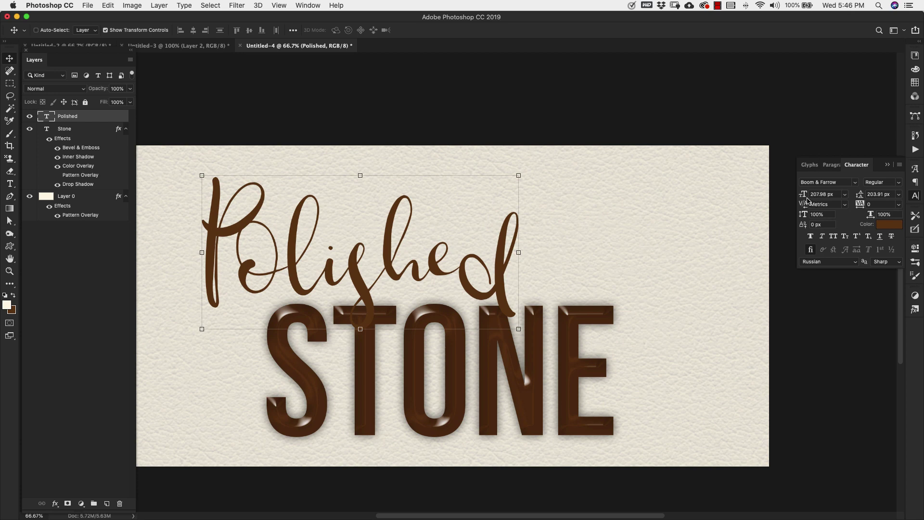
{"action": "left_click_drag", "start_coordinate": [805, 198], "coordinate": [774, 201]}
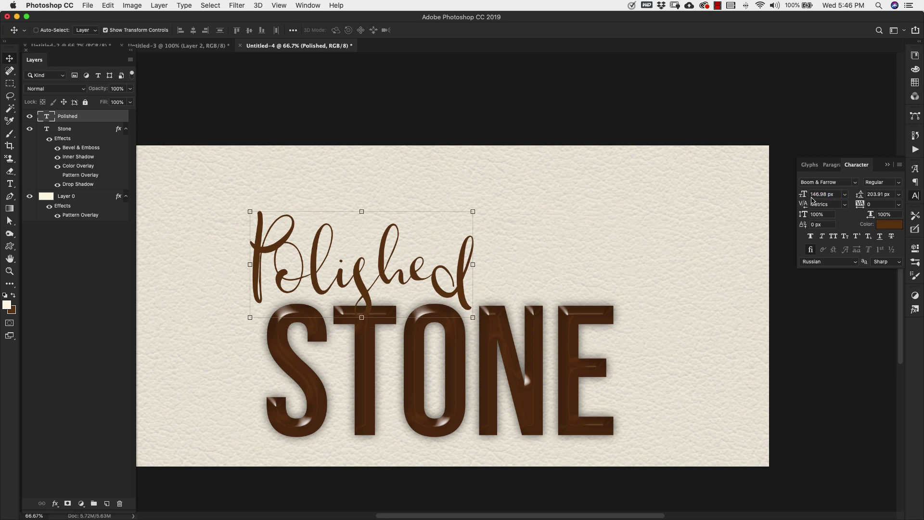
{"action": "type", "text": "145"}
{"action": "key", "text": "Return"}
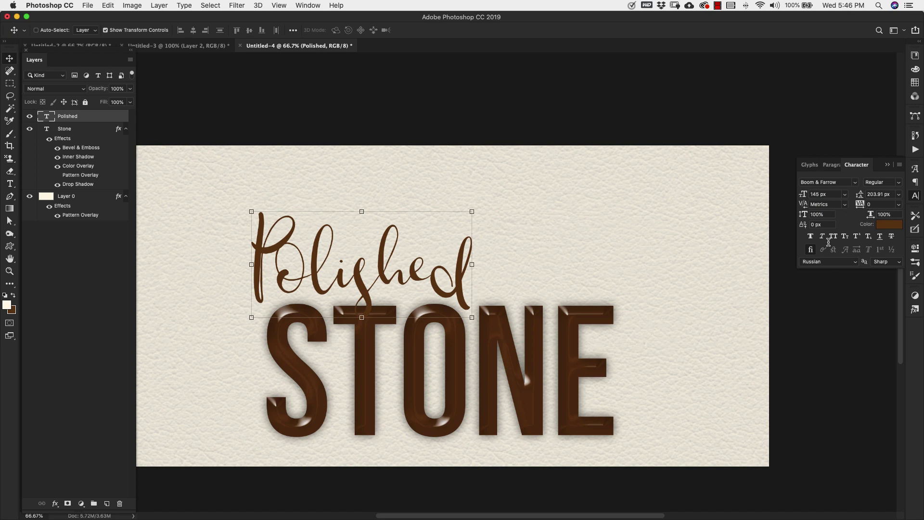
Recolour Polished cream fff8e5 by sampling the foreground colour.
{"action": "left_click", "coordinate": [891, 223]}
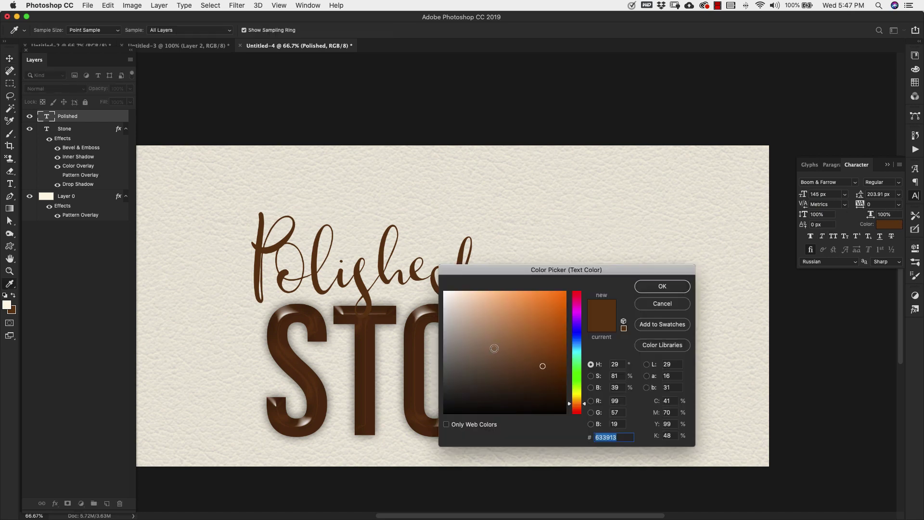
{"action": "left_click", "coordinate": [7, 304]}
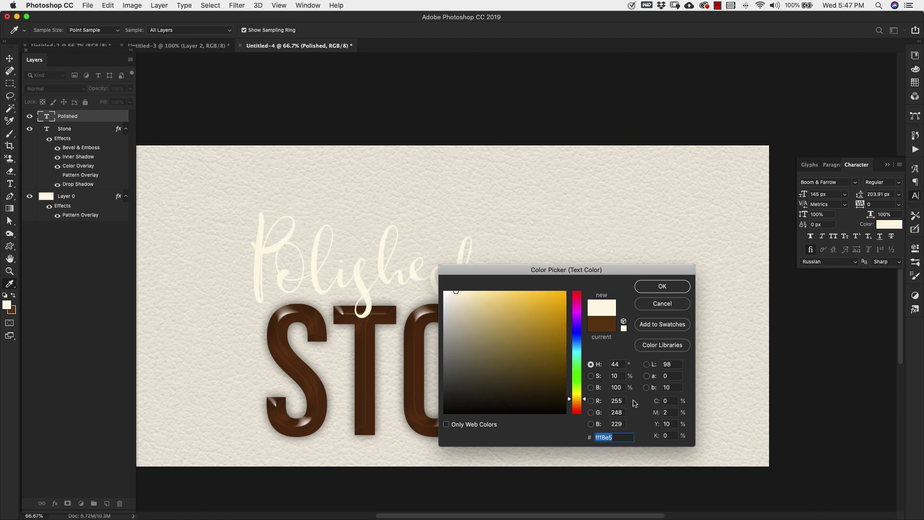
{"action": "left_click", "coordinate": [657, 287]}
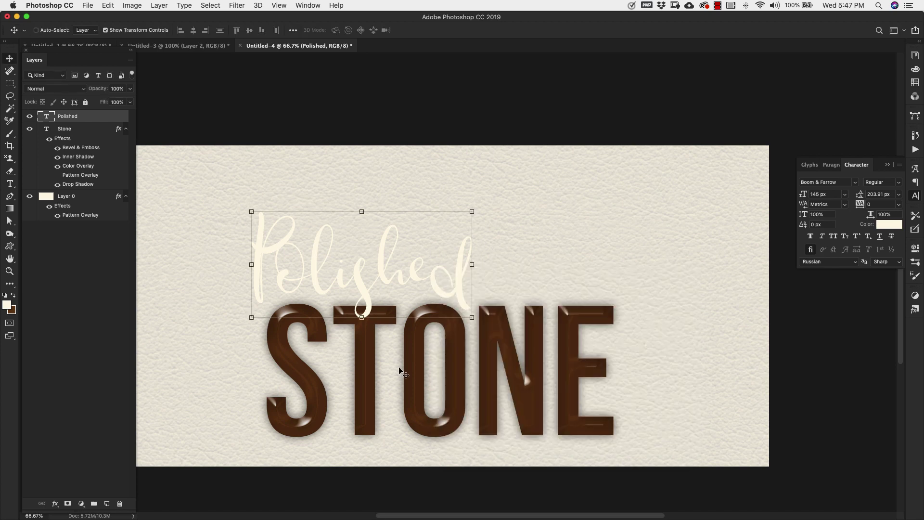
Give Polished an Inner Bevel (Smooth) with 450% depth and 16 px size.
{"action": "left_click", "coordinate": [887, 165]}
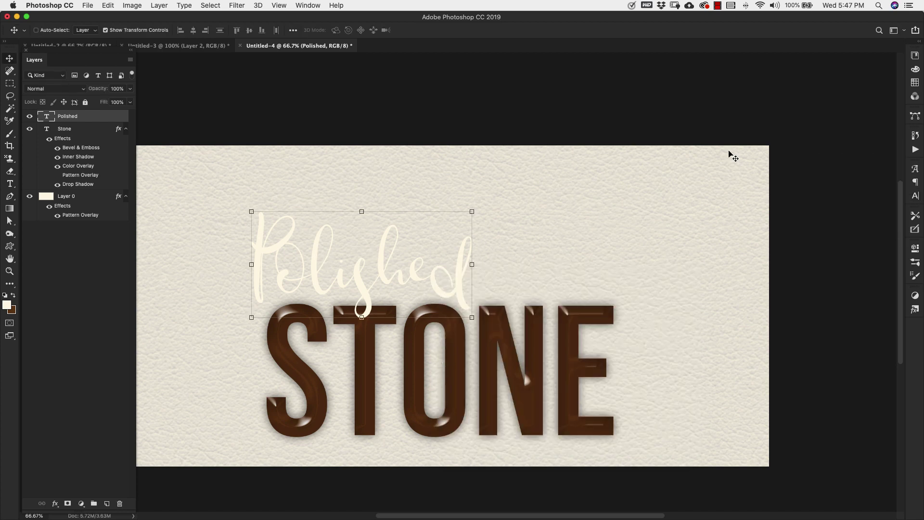
{"action": "double_click", "coordinate": [118, 117]}
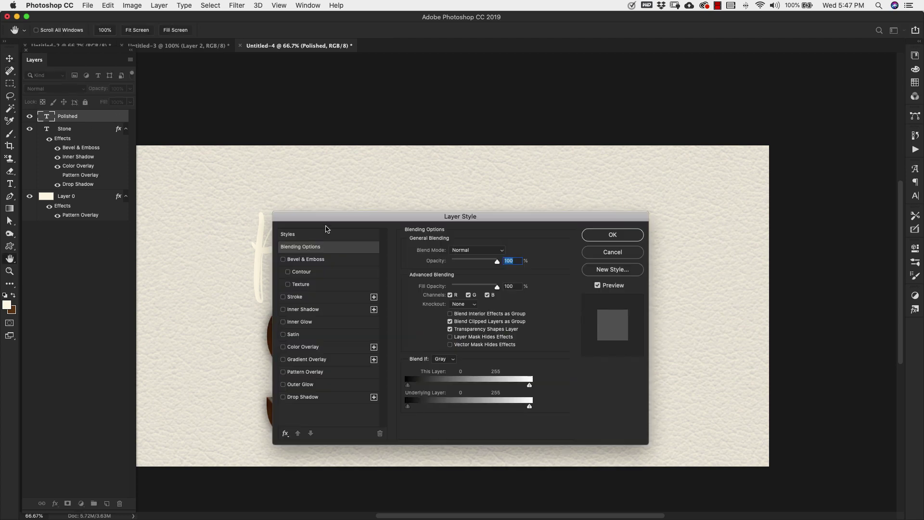
{"action": "left_click_drag", "start_coordinate": [280, 214], "coordinate": [514, 72]}
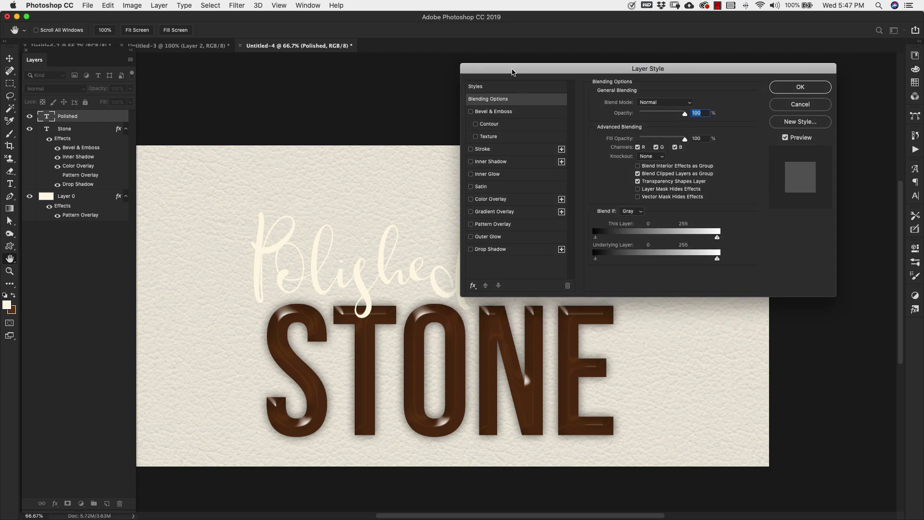
{"action": "left_click_drag", "start_coordinate": [664, 66], "coordinate": [699, 45]}
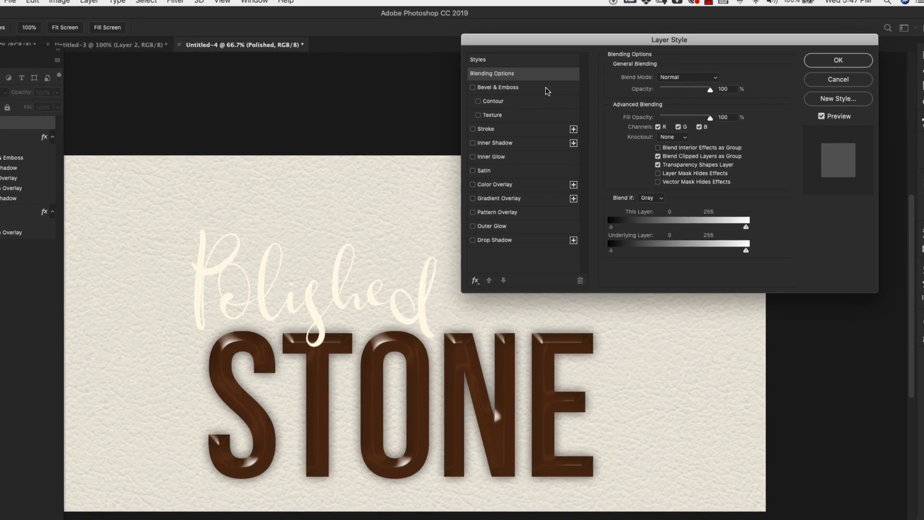
{"action": "left_click", "coordinate": [546, 88]}
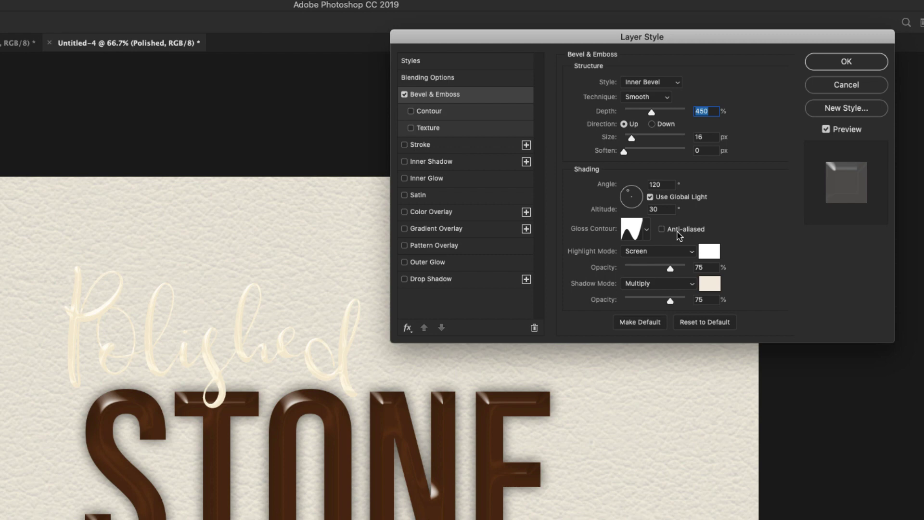
Give the Polished bevel a new gloss contour, a white highlight and a cream f4ede2 shadow.
{"action": "left_click", "coordinate": [647, 231]}
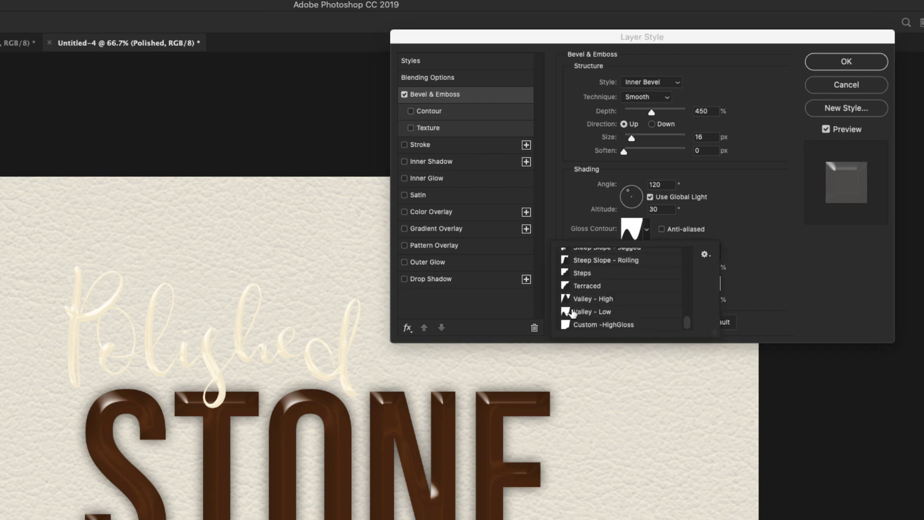
{"action": "left_click", "coordinate": [770, 227]}
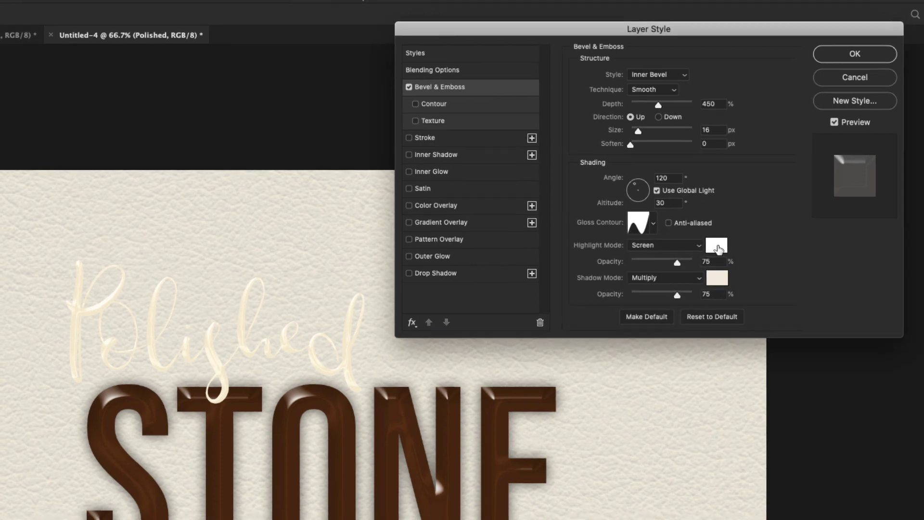
{"action": "left_click", "coordinate": [711, 255]}
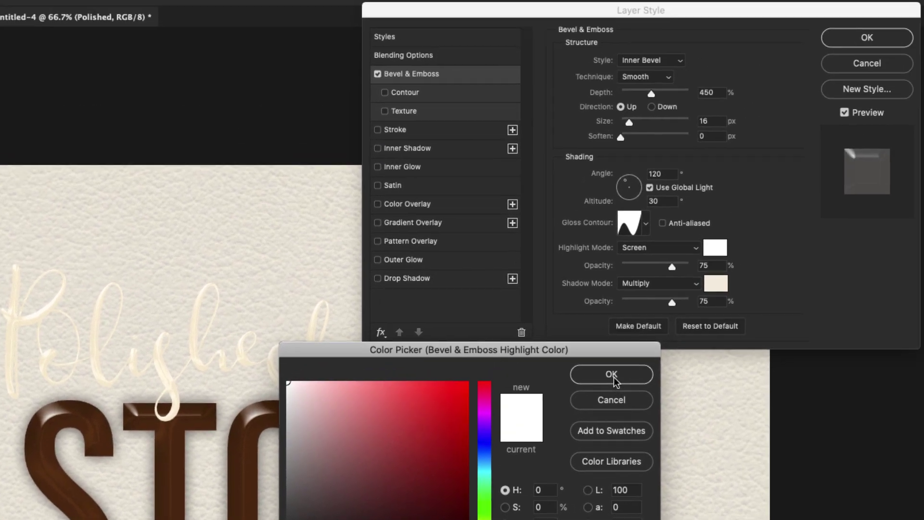
{"action": "left_click", "coordinate": [795, 225]}
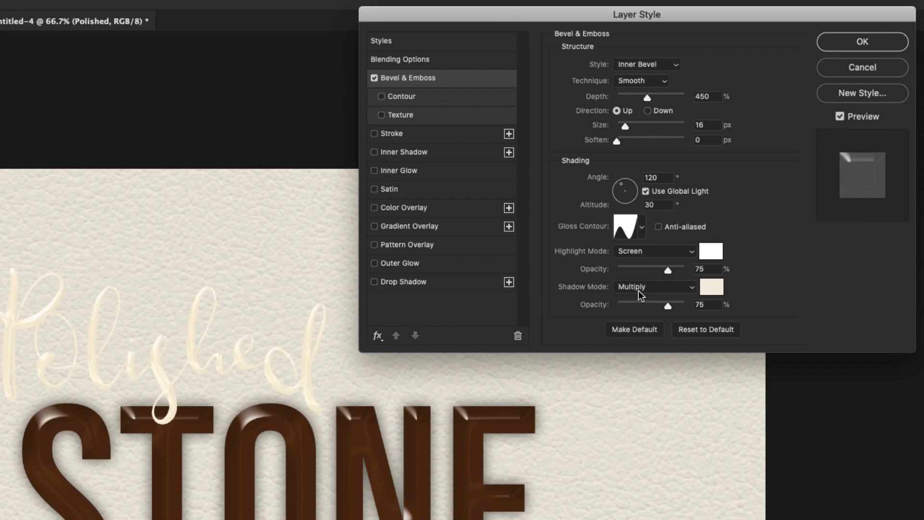
{"action": "left_click", "coordinate": [713, 290]}
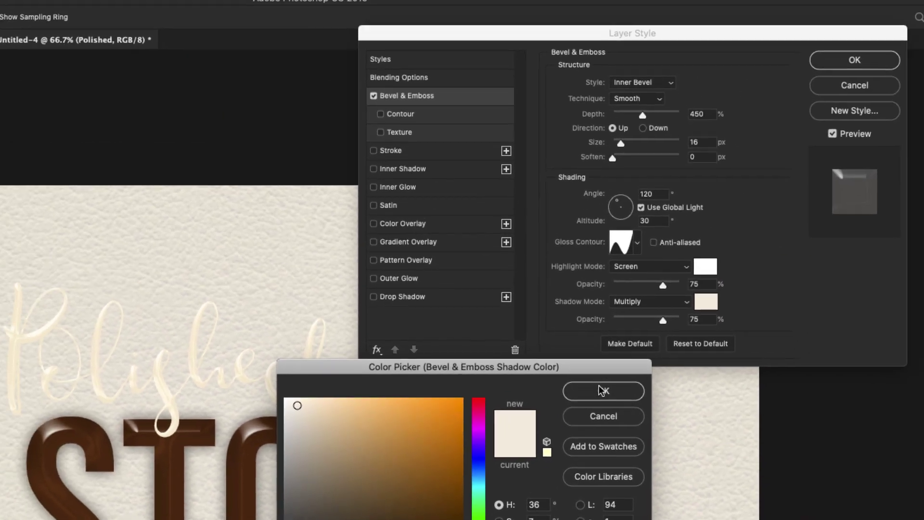
{"action": "left_click", "coordinate": [765, 138]}
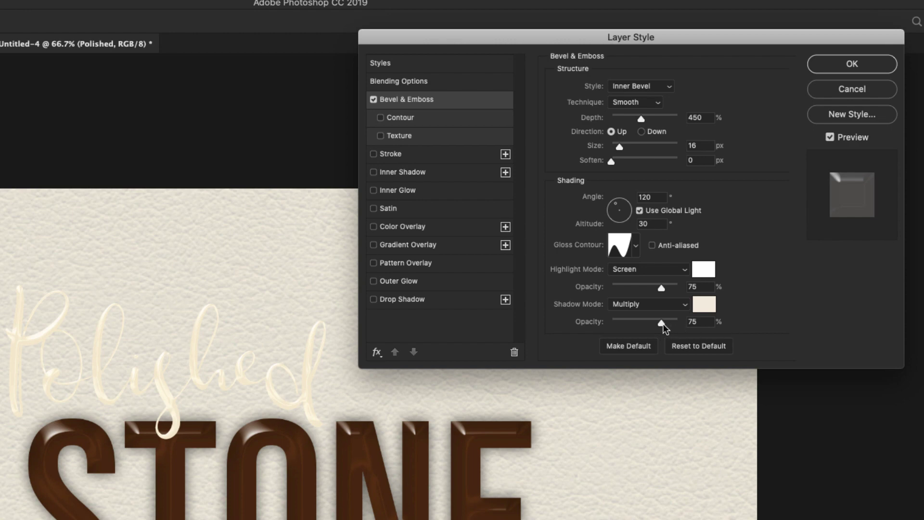
Enable a Contour on the Polished bevel and show its settings.
{"action": "left_click", "coordinate": [380, 118]}
{"action": "left_click", "coordinate": [422, 121]}
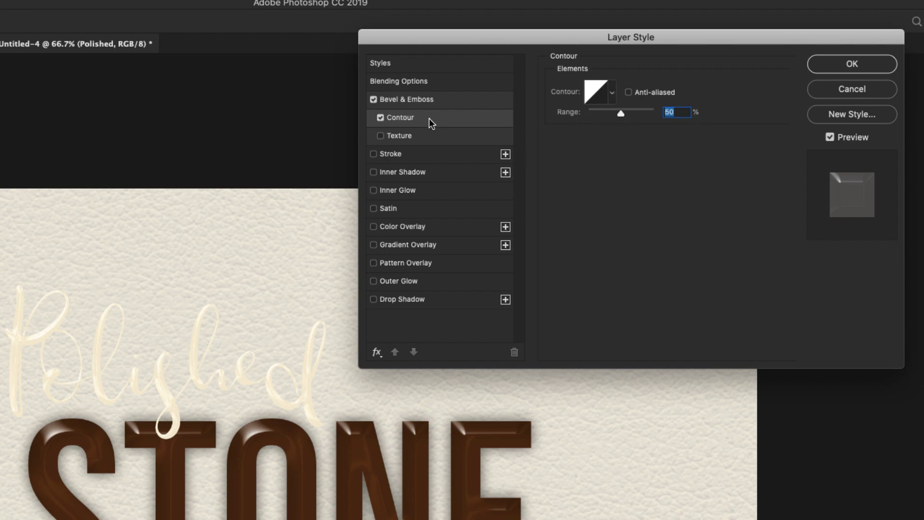
{"action": "left_click", "coordinate": [332, 233]}
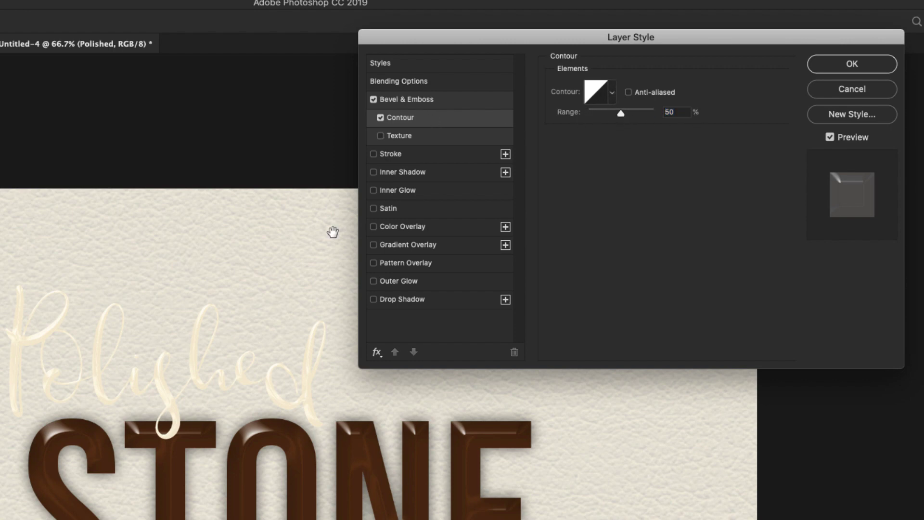
Add a d7d5b3 Multiply inner shadow at 75%, 120°, 10 px distance, 12 px size.
{"action": "left_click", "coordinate": [392, 171]}
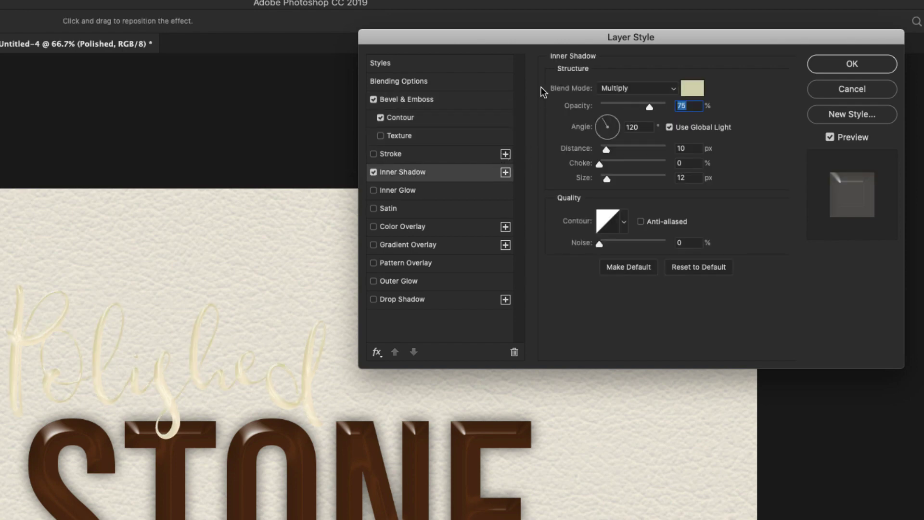
{"action": "left_click", "coordinate": [691, 86]}
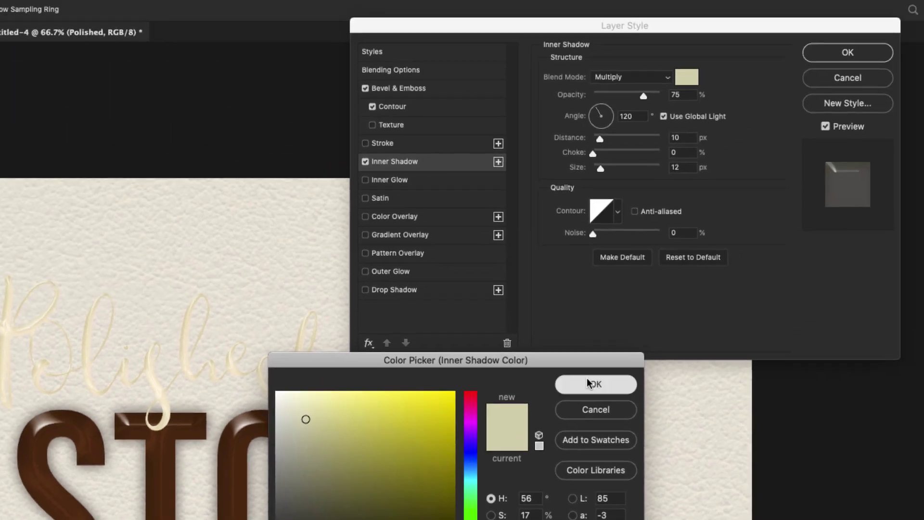
{"action": "left_click", "coordinate": [825, 158]}
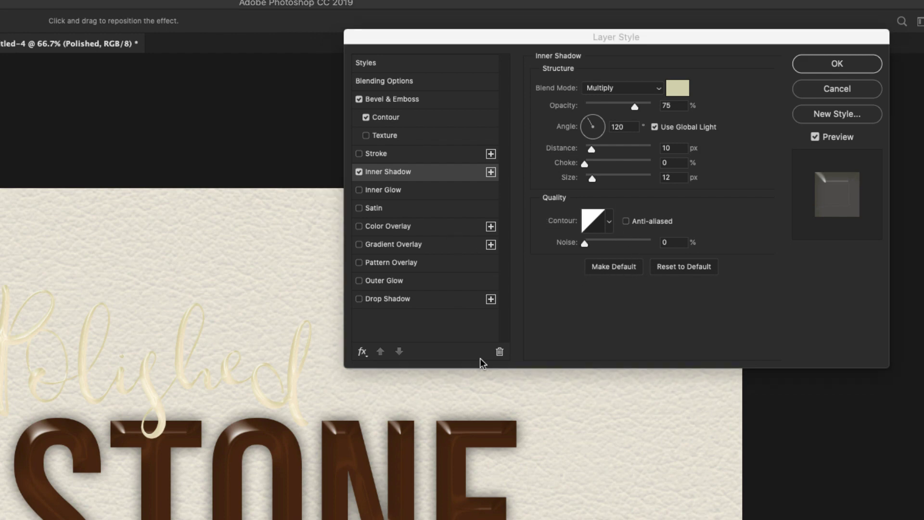
Add a fffcf3 Multiply colour overlay to Polished and enable a drop shadow.
{"action": "left_click", "coordinate": [386, 228]}
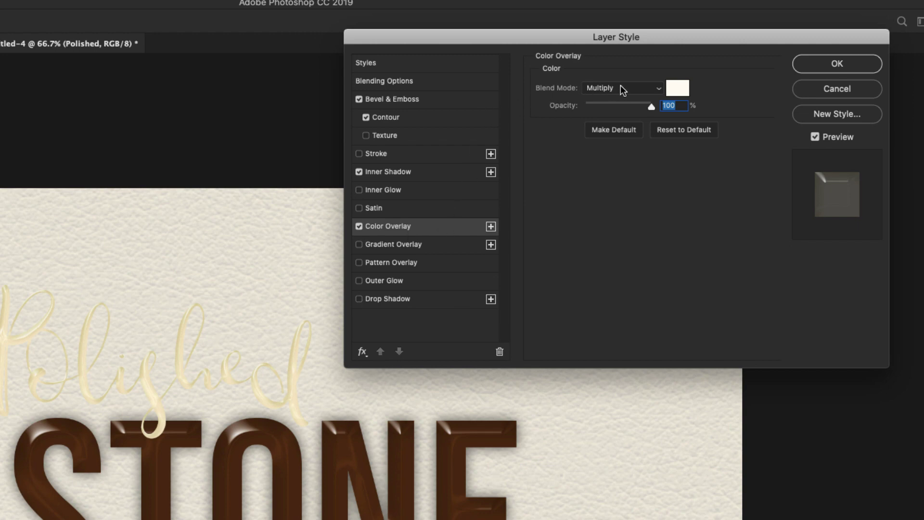
{"action": "left_click", "coordinate": [676, 89]}
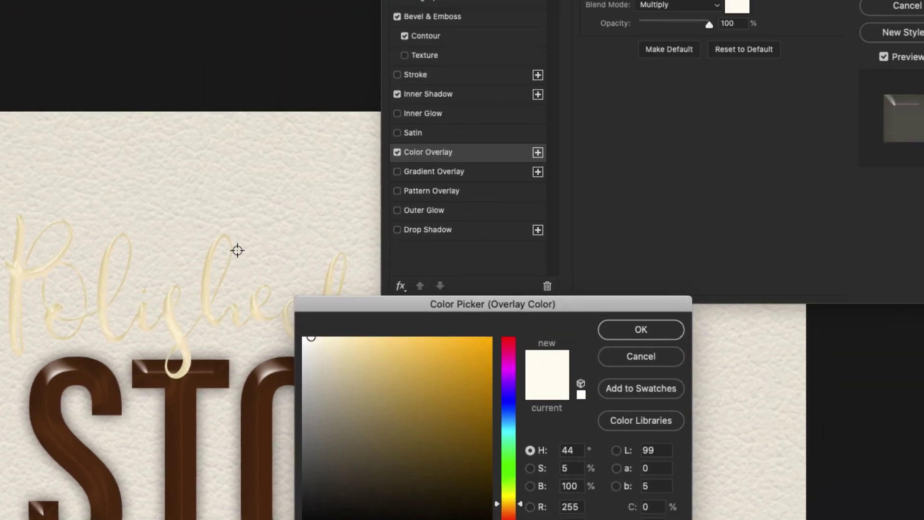
{"action": "key", "text": "Return"}
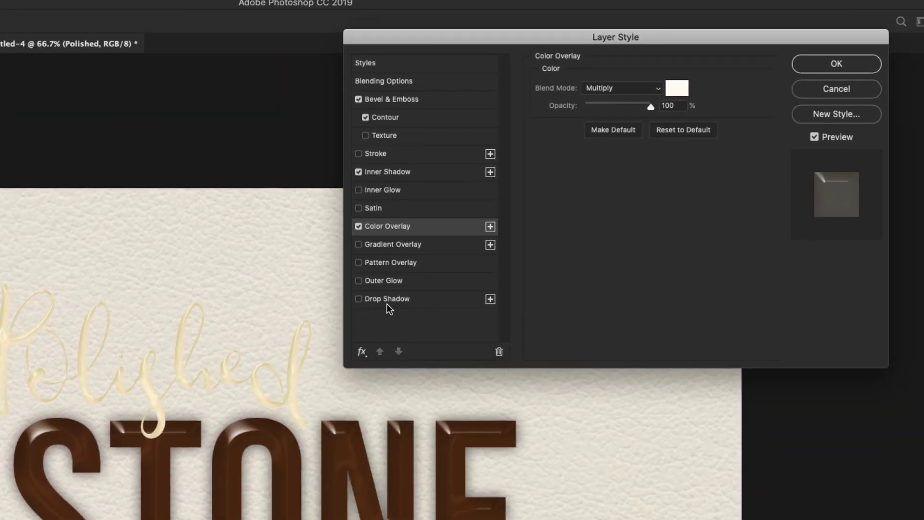
{"action": "left_click", "coordinate": [392, 300]}
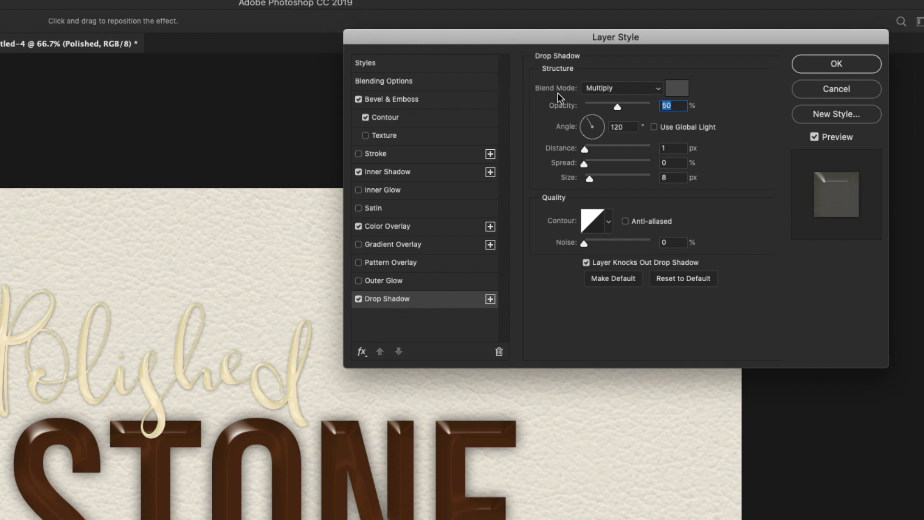
Set the Polished drop shadow colour to dark grey 555555, keeping 50% Multiply.
{"action": "left_click", "coordinate": [677, 88]}
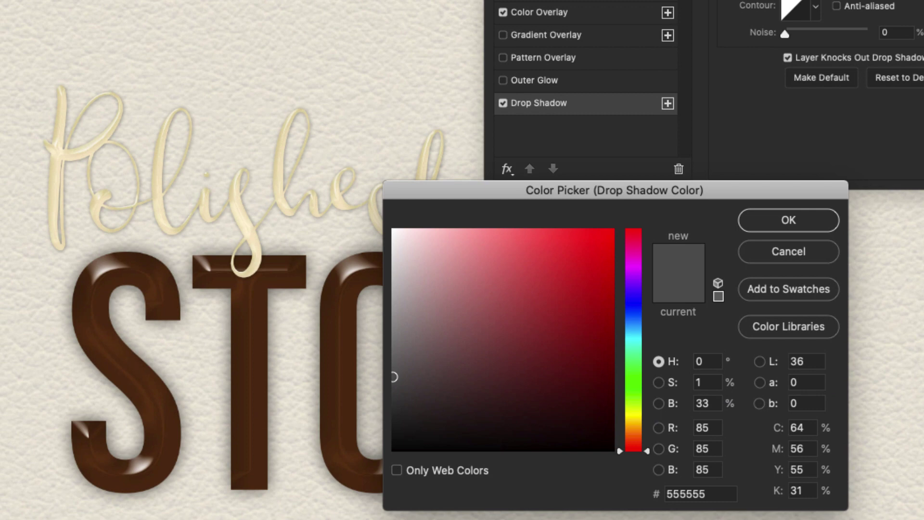
{"action": "left_click", "coordinate": [786, 220]}
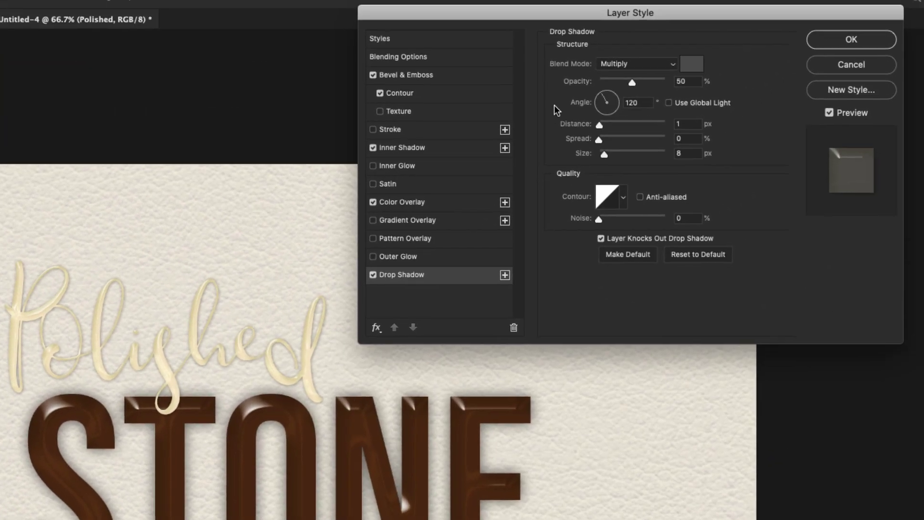